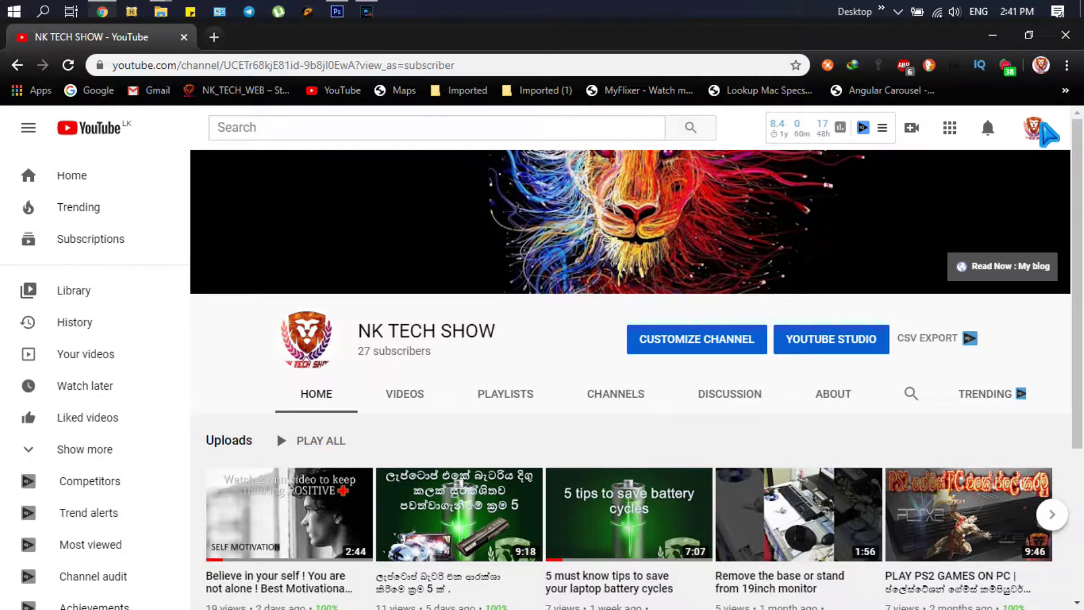
Open the channel art upload dialog from the channel banner.
left_click(1030, 132)
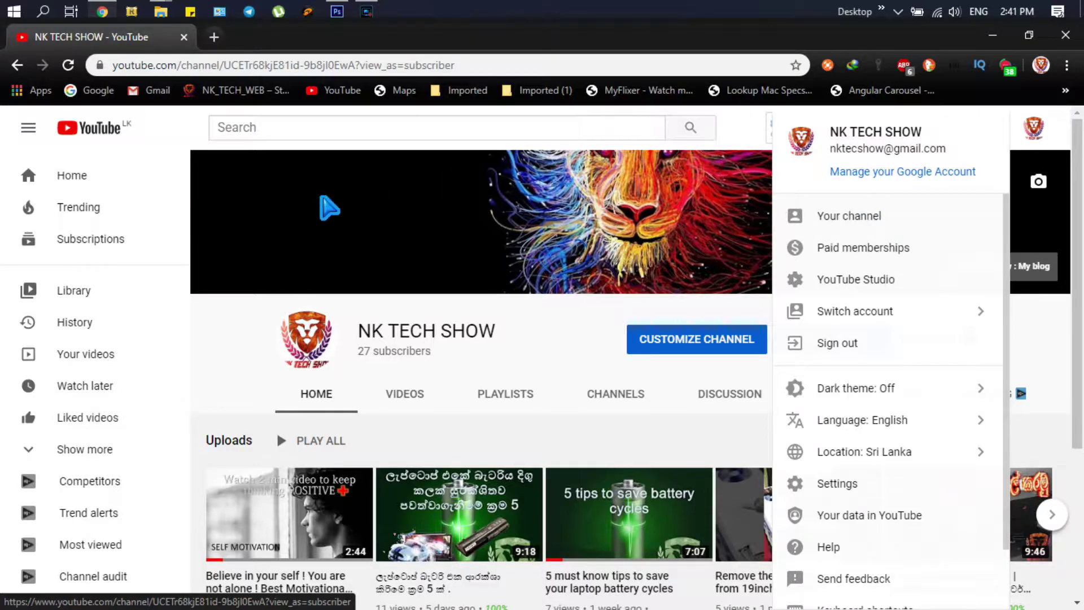
left_click(290, 290)
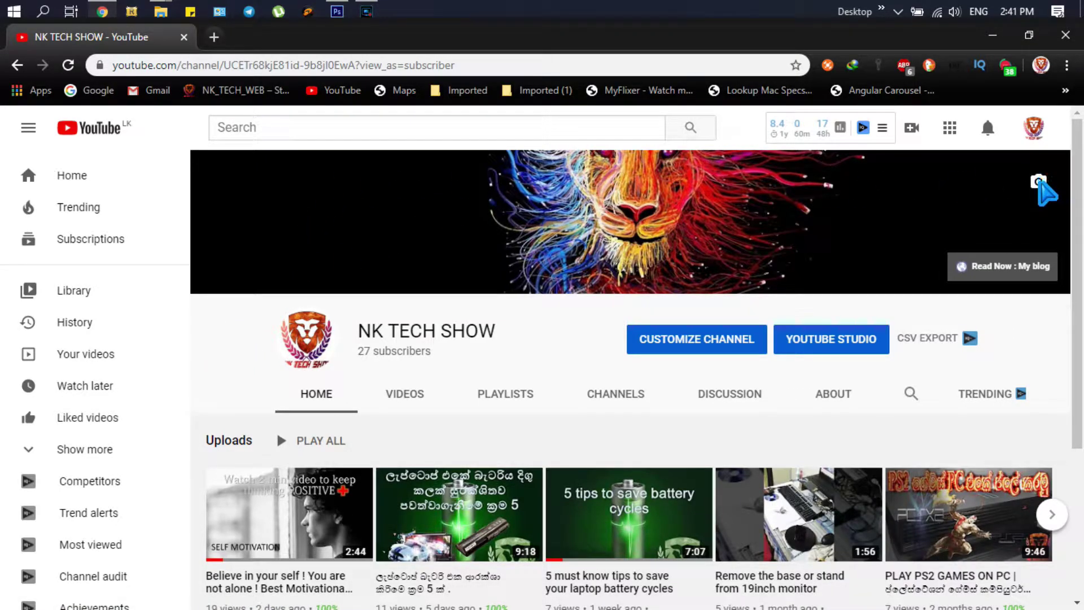
left_click(1038, 185)
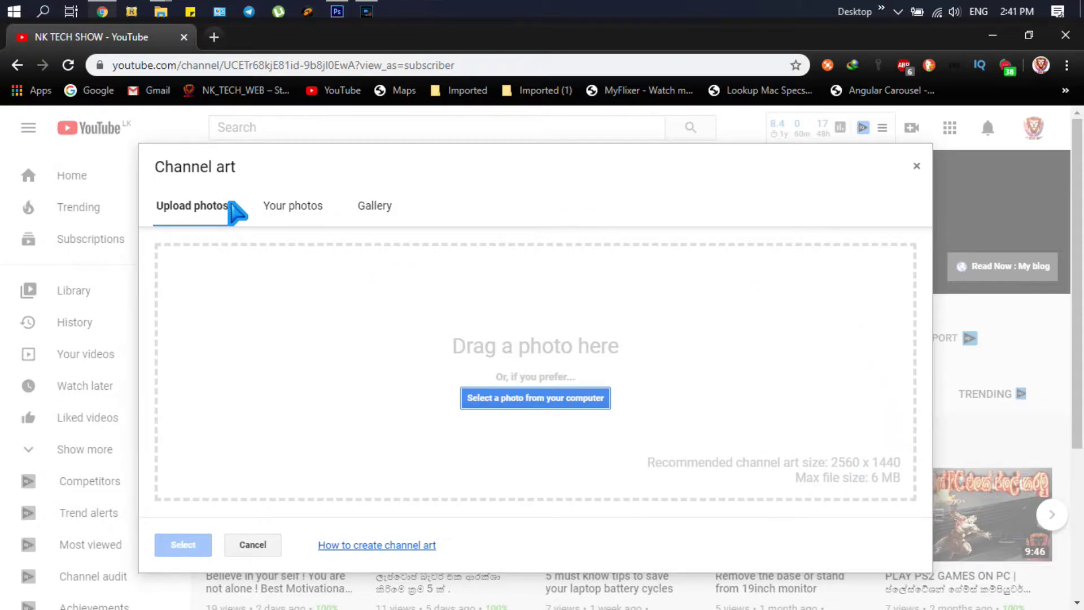
Switch to PowerPoint 2016, open NK TECH SHOW.pptx from the recent files and dismiss the document recovery list.
left_click(15, 11)
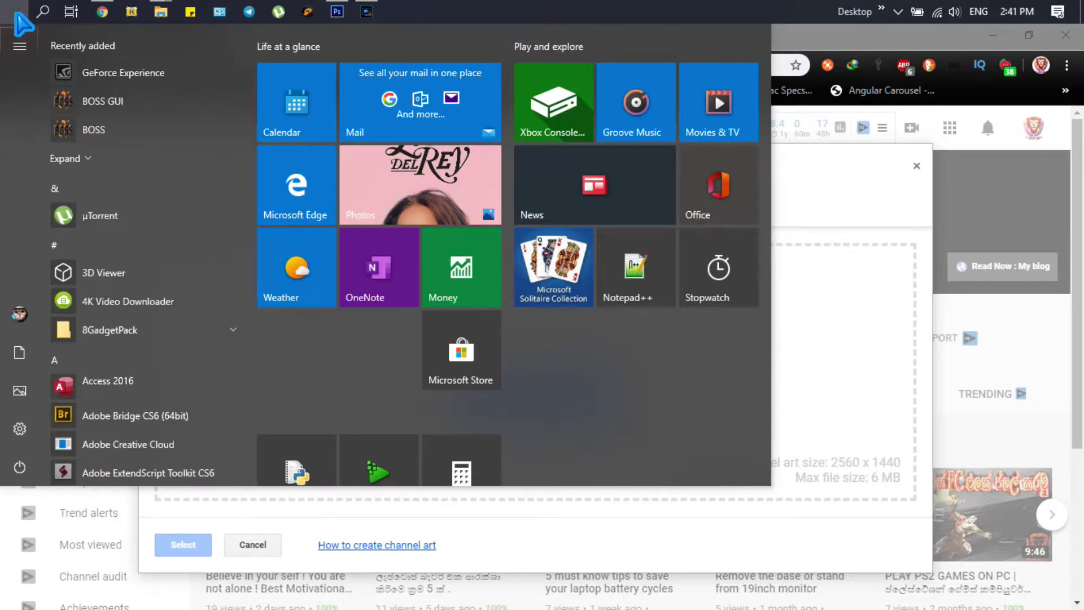
type("po")
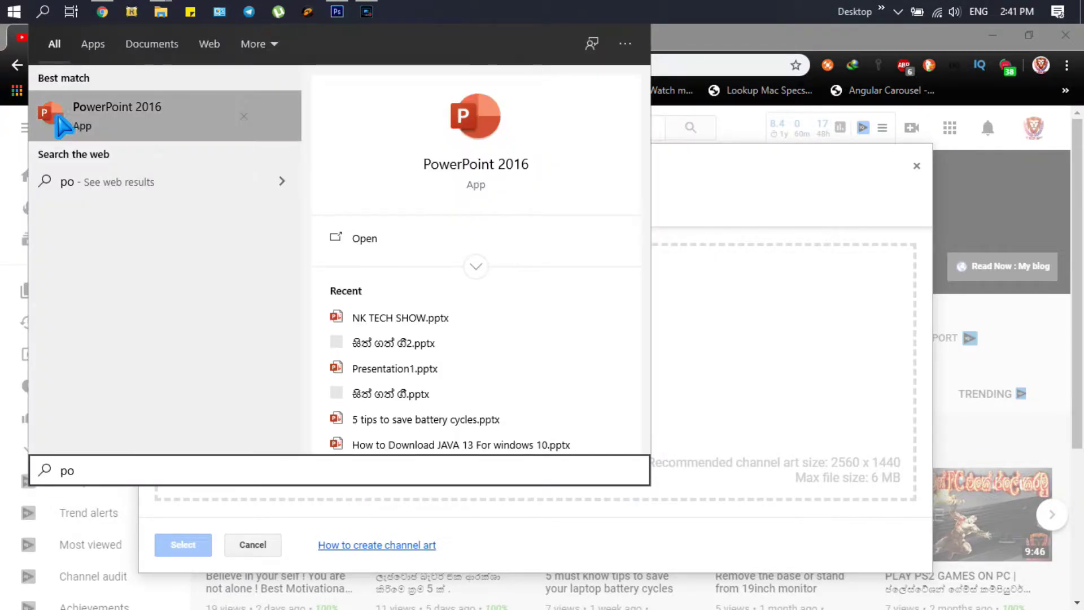
left_click(89, 129)
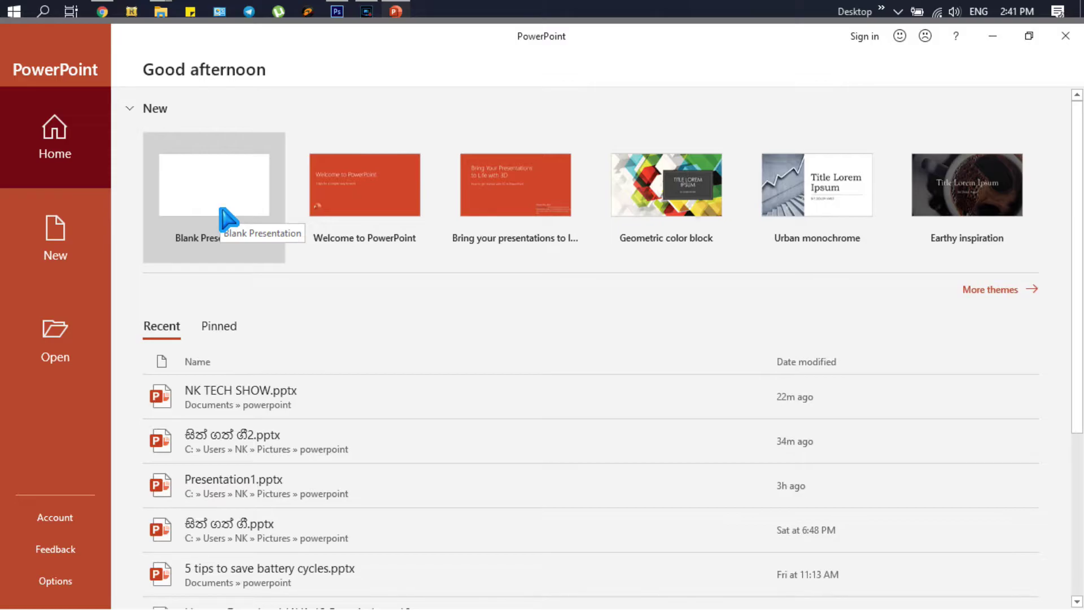
left_click(278, 404)
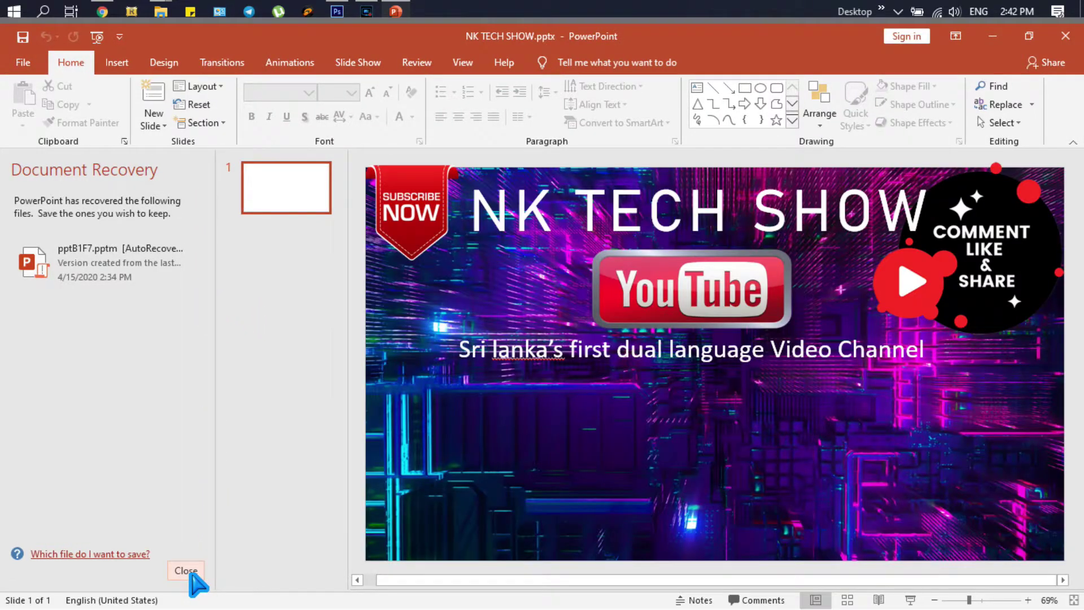
left_click(186, 570)
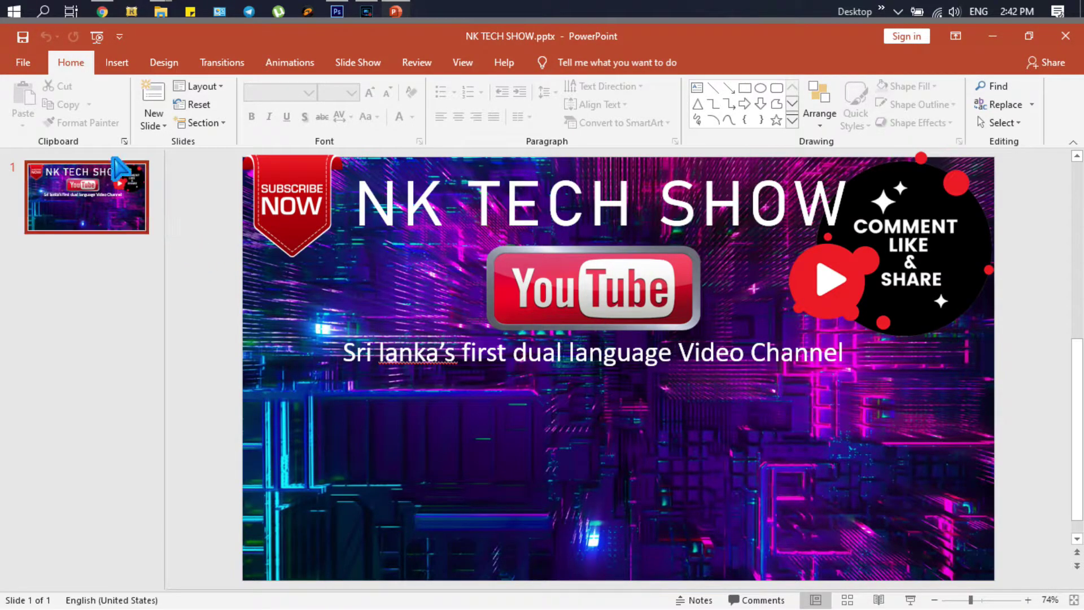
Start saving a copy of the presentation to the Desktop under the name "channel art".
left_click(23, 62)
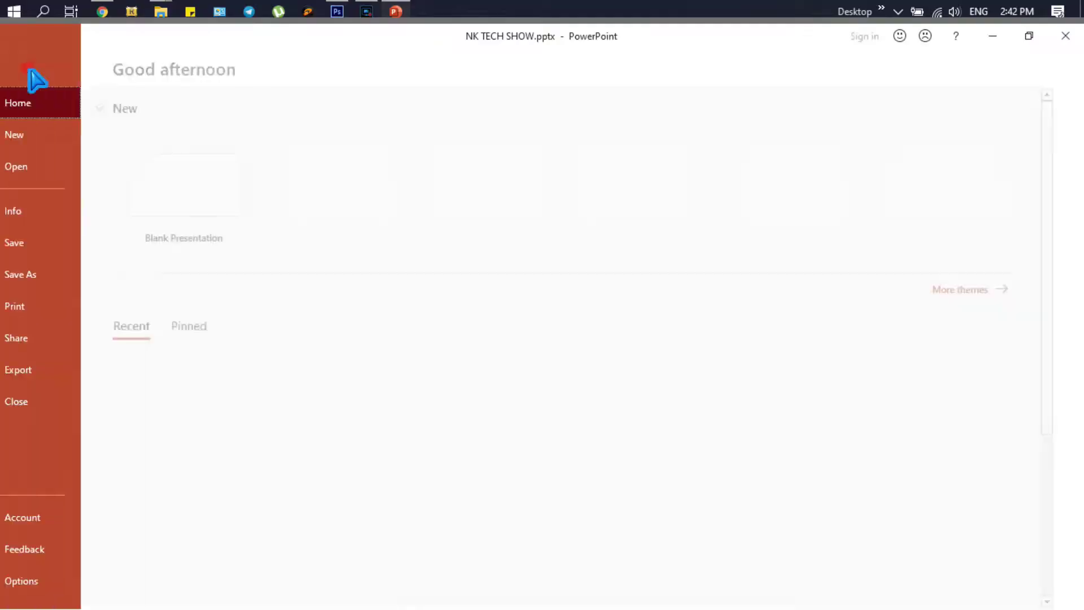
left_click(72, 286)
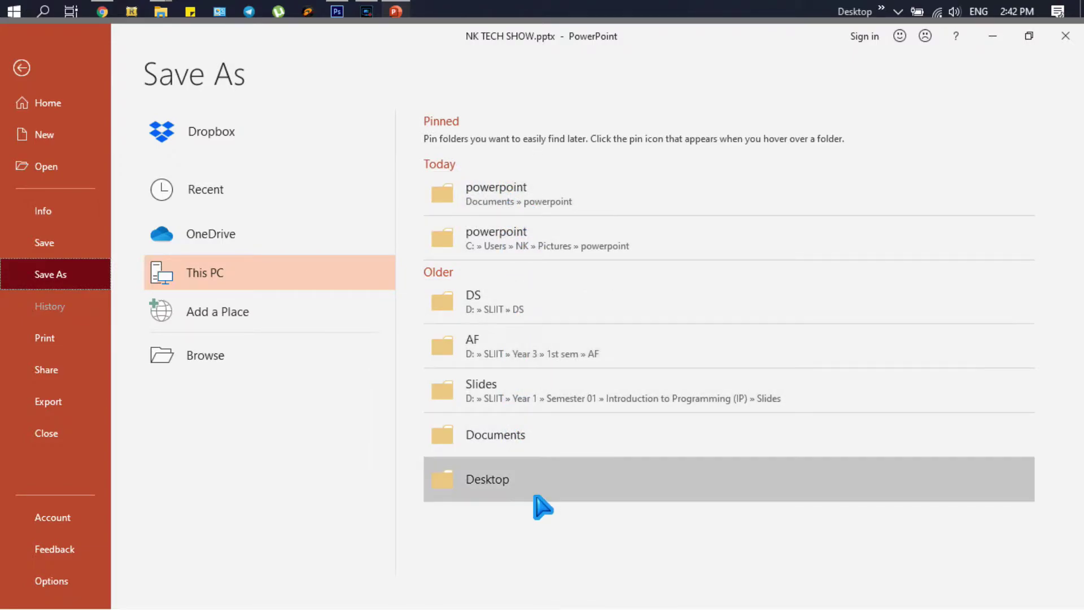
left_click(515, 482)
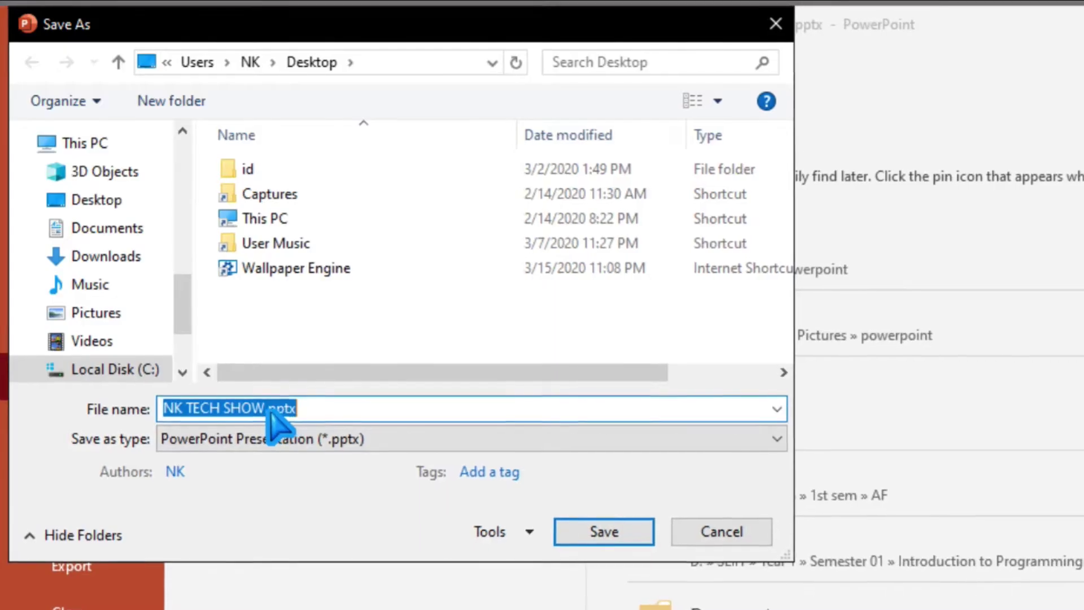
left_click(179, 296)
key("BackSpace")
key("BackSpace")
key("BackSpace")
key("BackSpace")
key("BackSpace")
key("BackSpace")
key("BackSpace")
key("BackSpace")
key("BackSpace")
key("BackSpace")
key("BackSpace")
key("BackSpace")
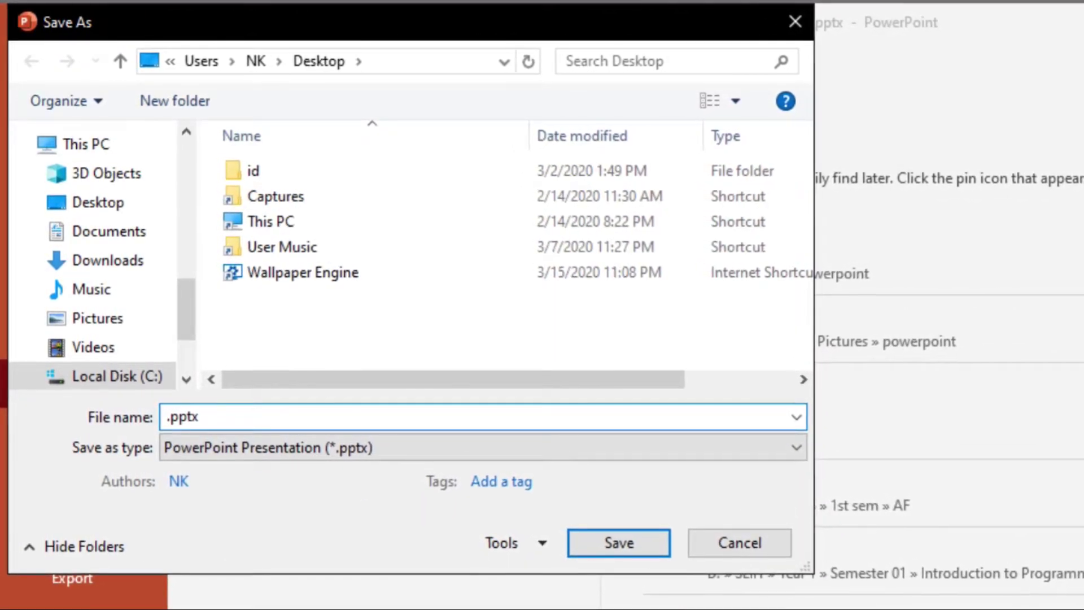
type("channel art")
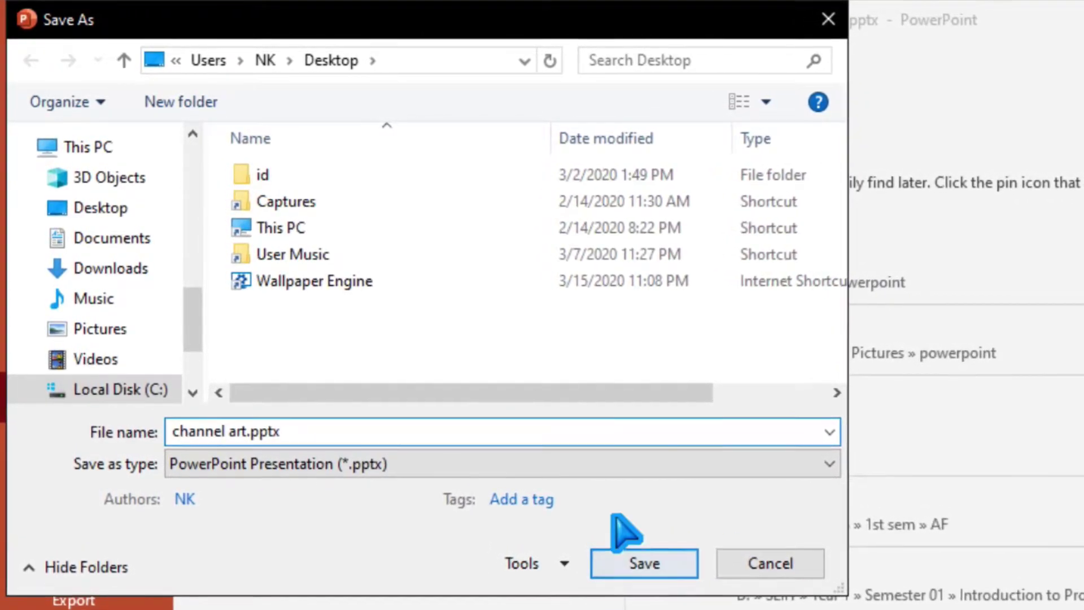
Export just the current slide in PNG Portable Network Graphics format, and close PowerPoint.
left_click(558, 459)
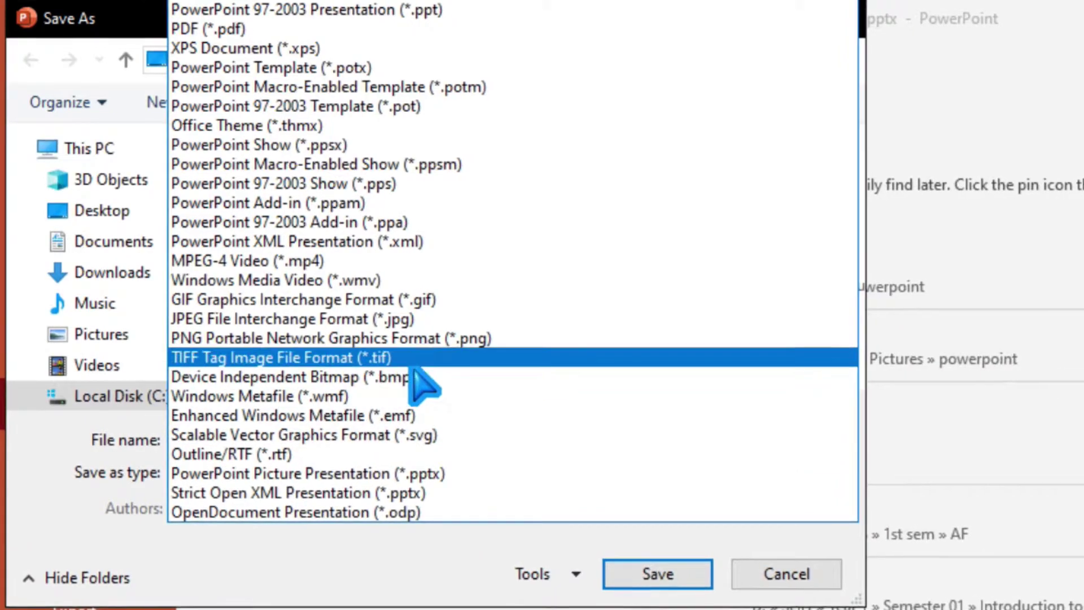
left_click(415, 335)
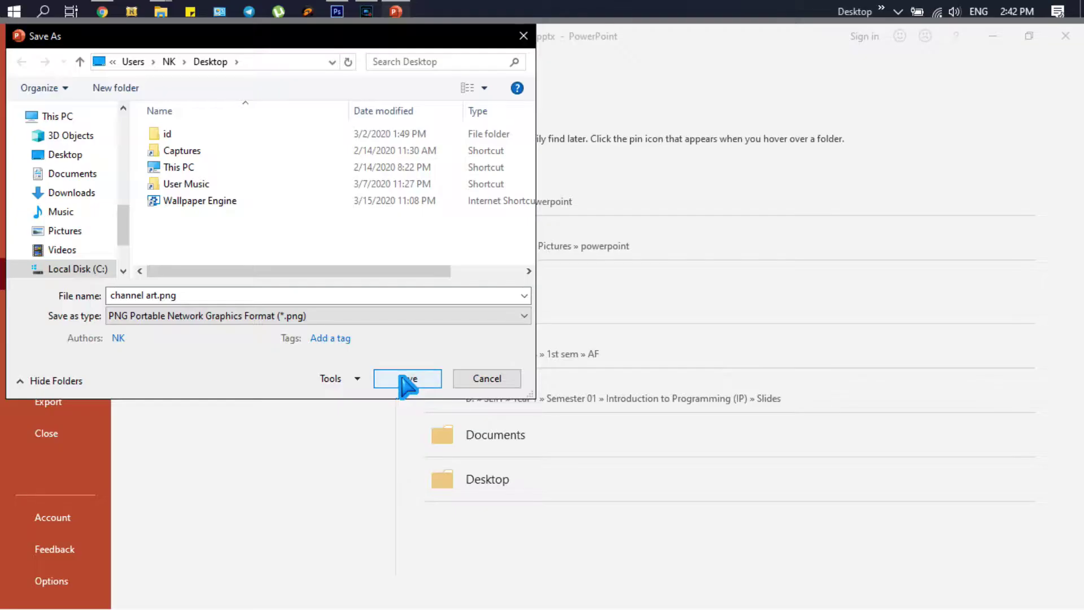
left_click(664, 579)
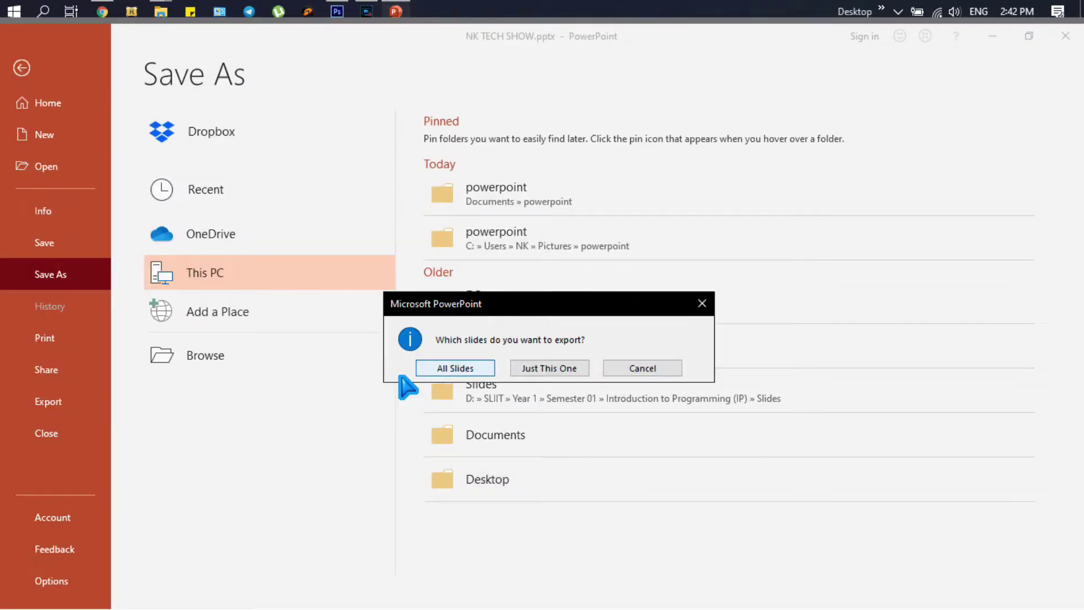
left_click(527, 367)
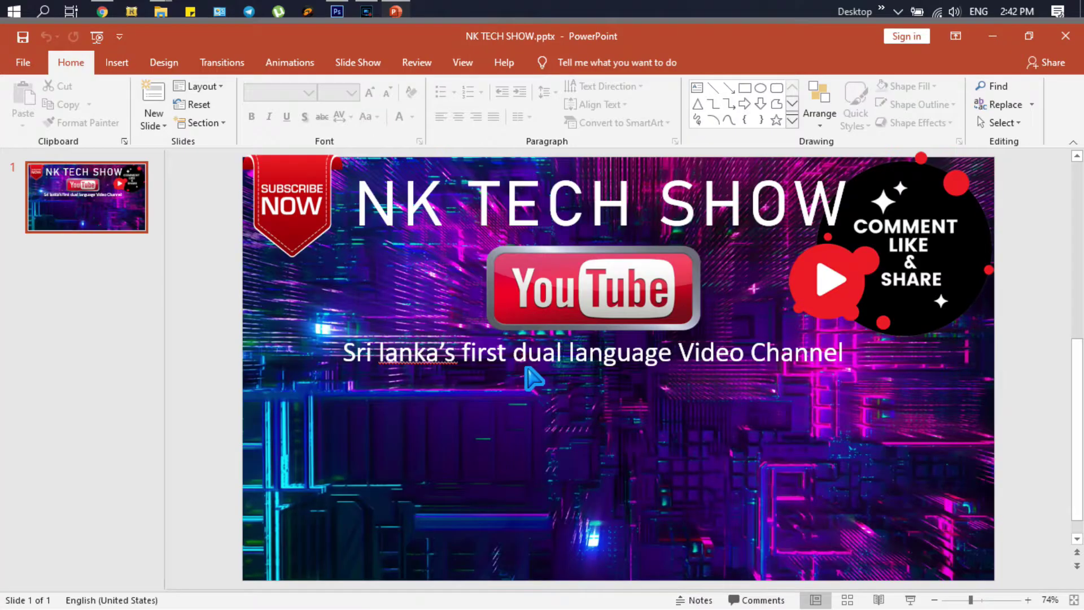
left_click(1053, 35)
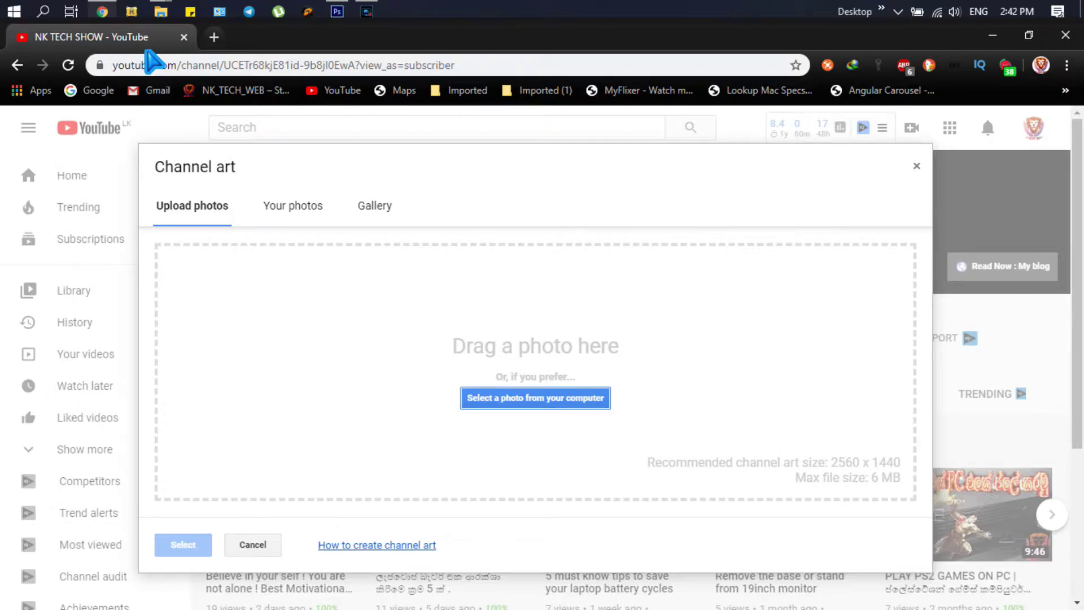
Go to the desktop, refresh it and open channel art.png in Photos.
left_click(991, 35)
right_click(458, 153)
left_click(506, 202)
right_click(496, 195)
left_click(525, 240)
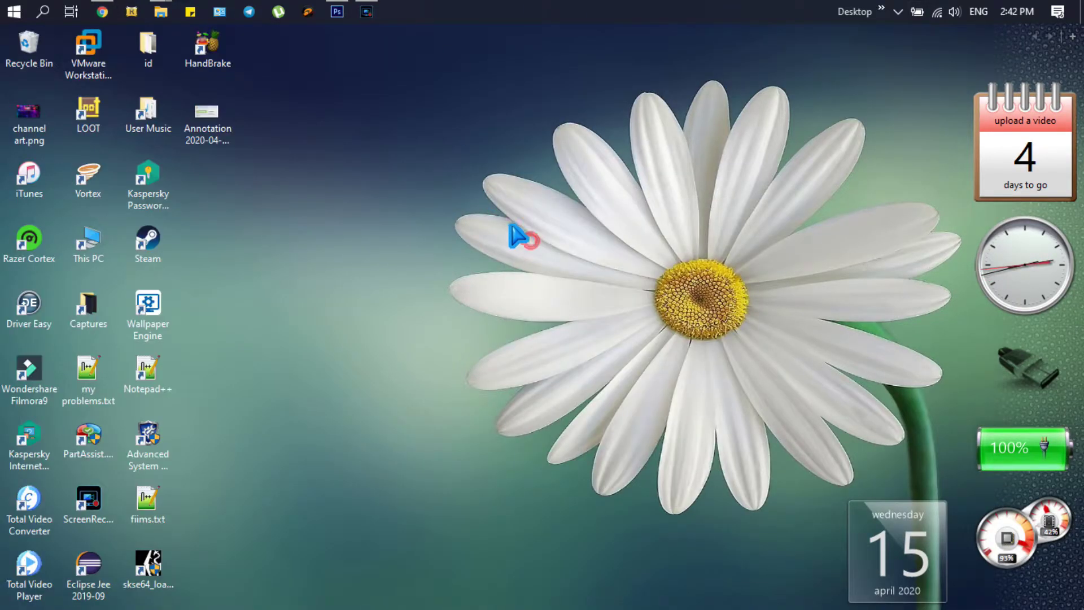
double_click(27, 116)
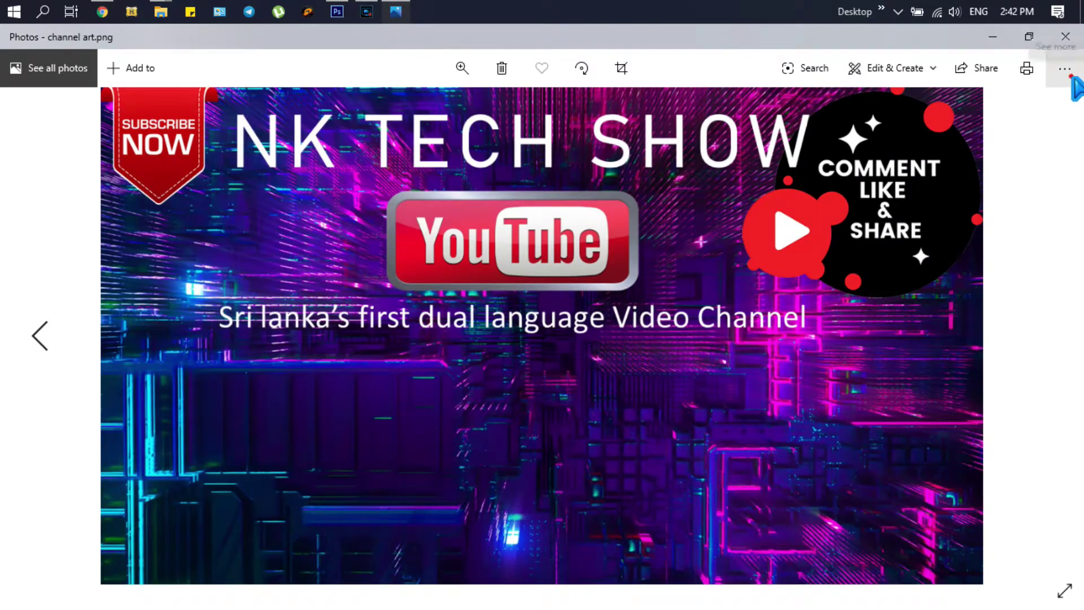
View channel art.png at actual size, and examine its file size and dimensions in the file info.
left_click(1064, 68)
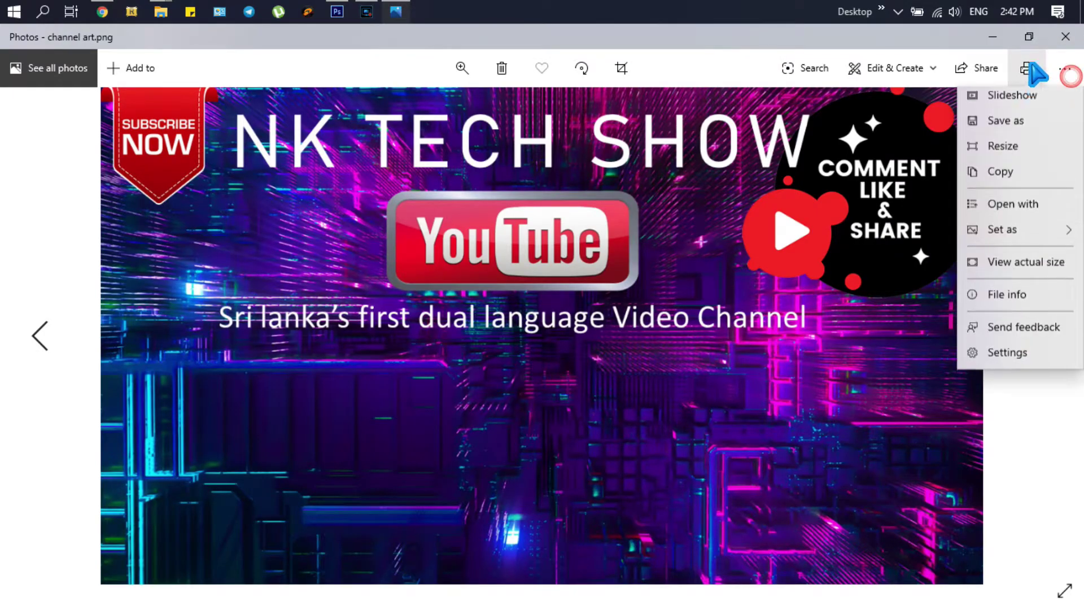
left_click(1031, 271)
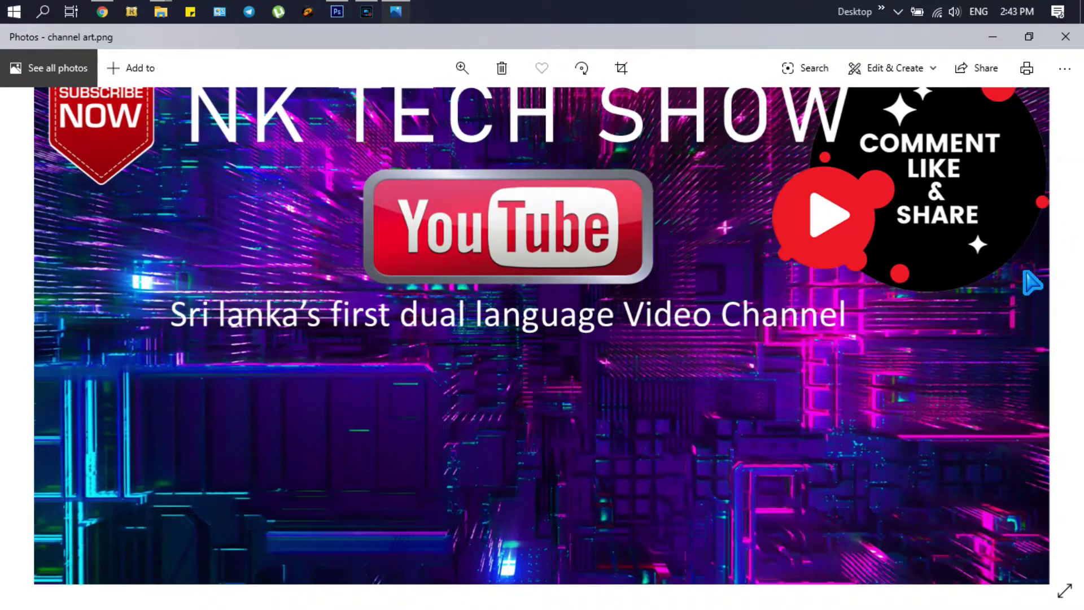
left_click(1064, 69)
left_click(1039, 300)
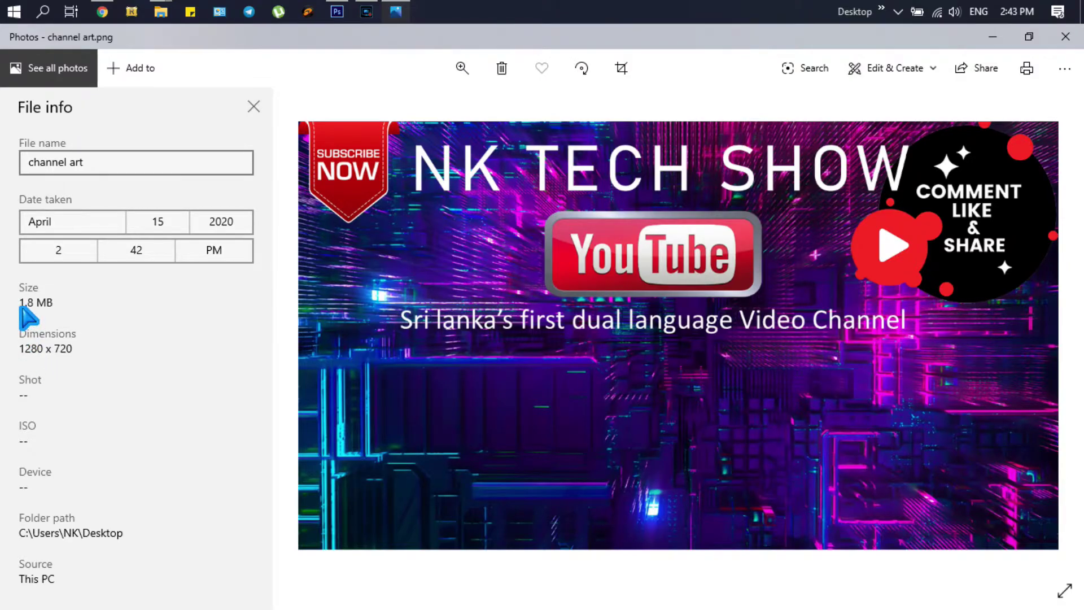
left_click_drag(22, 308, 63, 306)
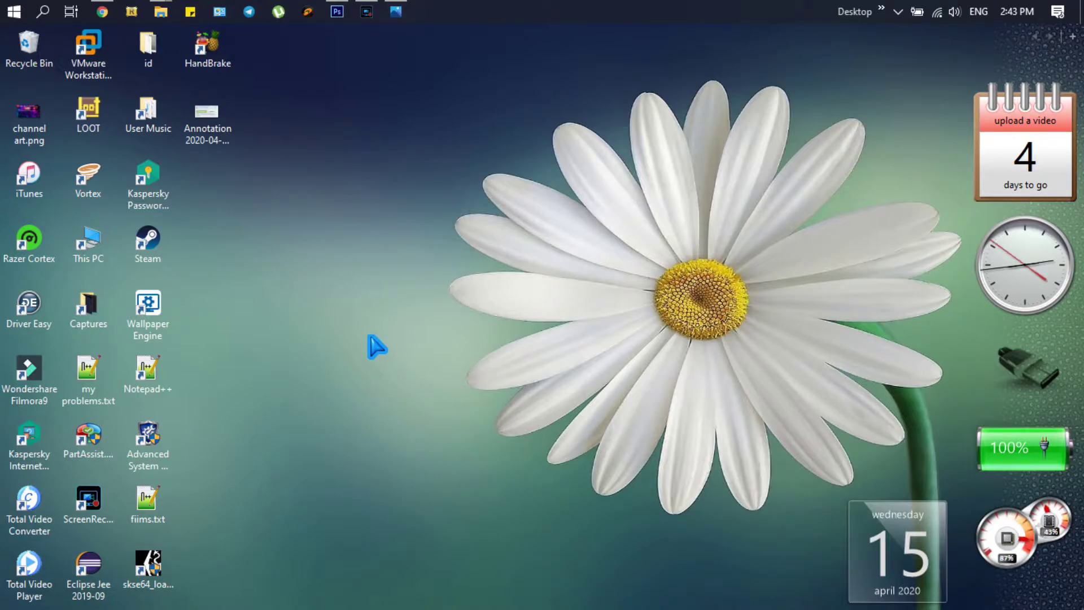
Launch PowerPoint again and reopen NK TECH SHOW.pptx from the recent files.
key("super")
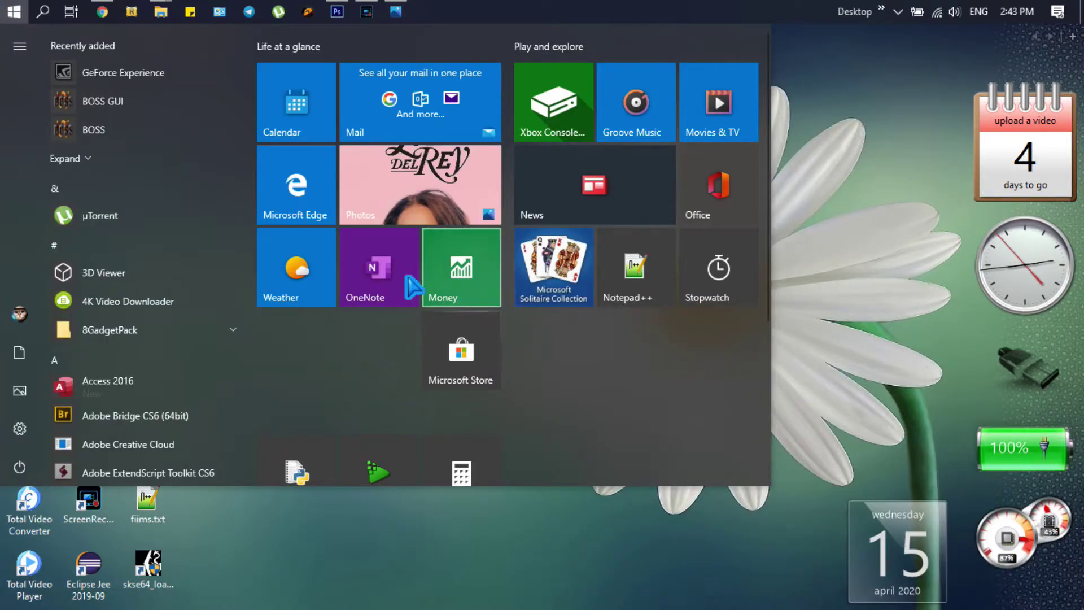
type("powe")
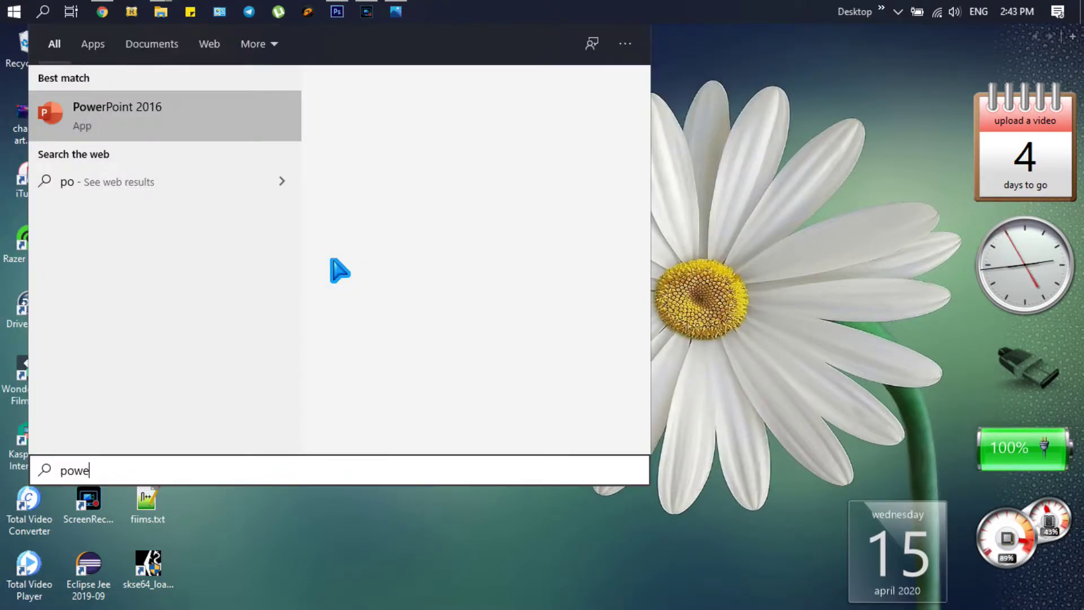
type("r")
left_click(174, 131)
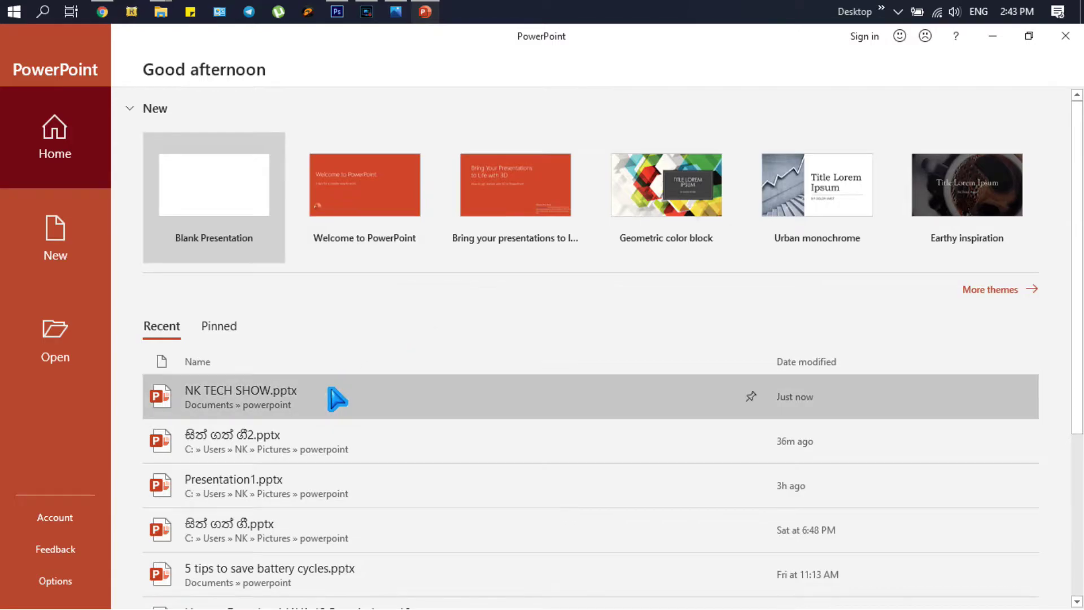
left_click(337, 398)
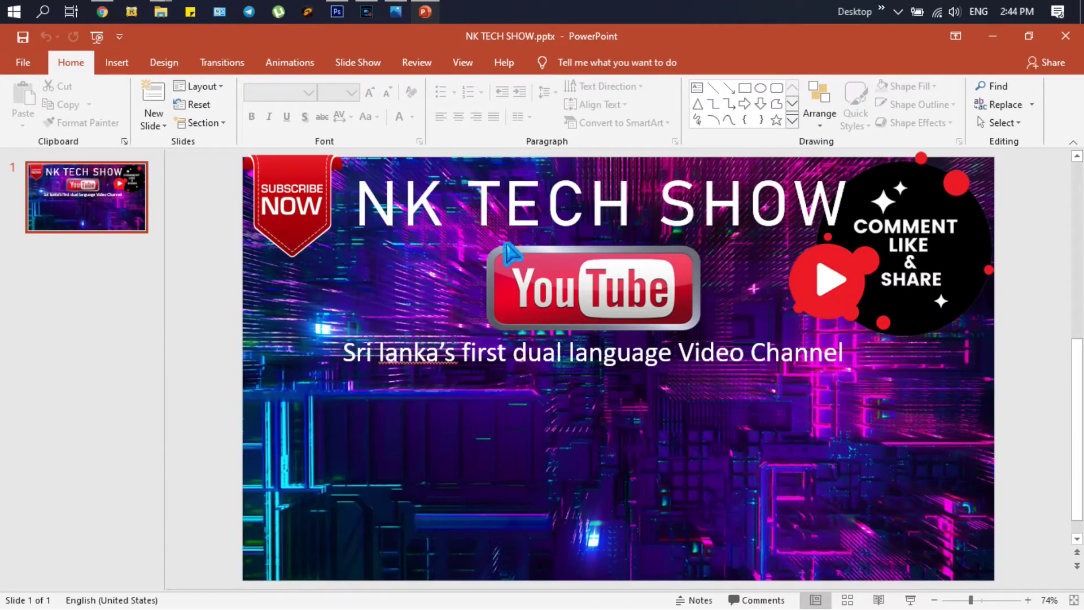
Set up saving a copy of the presentation to the Desktop in PNG Portable Network Graphics format.
left_click(21, 61)
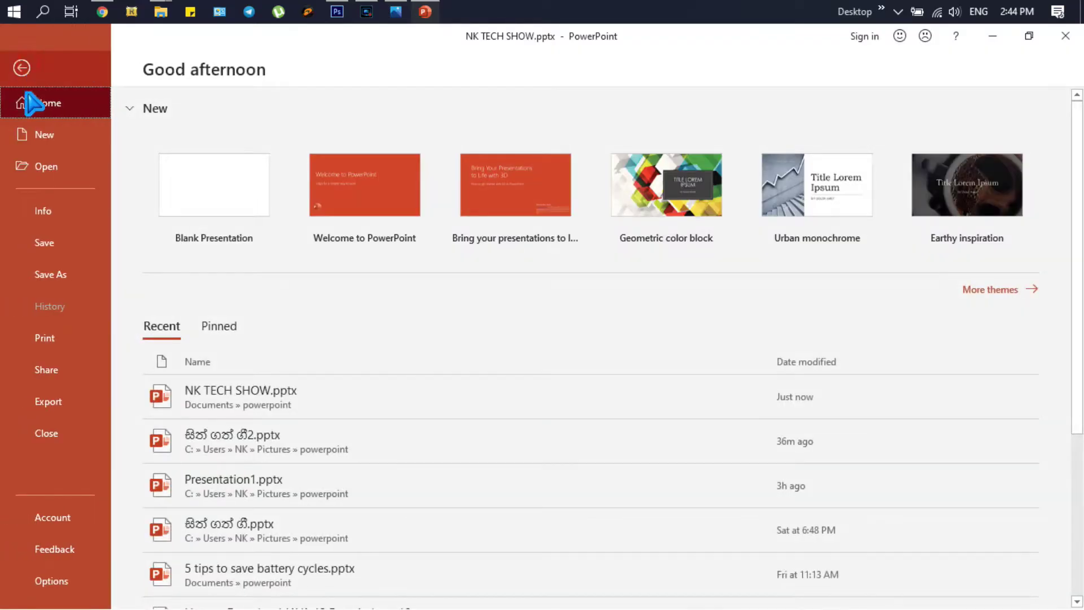
left_click(49, 274)
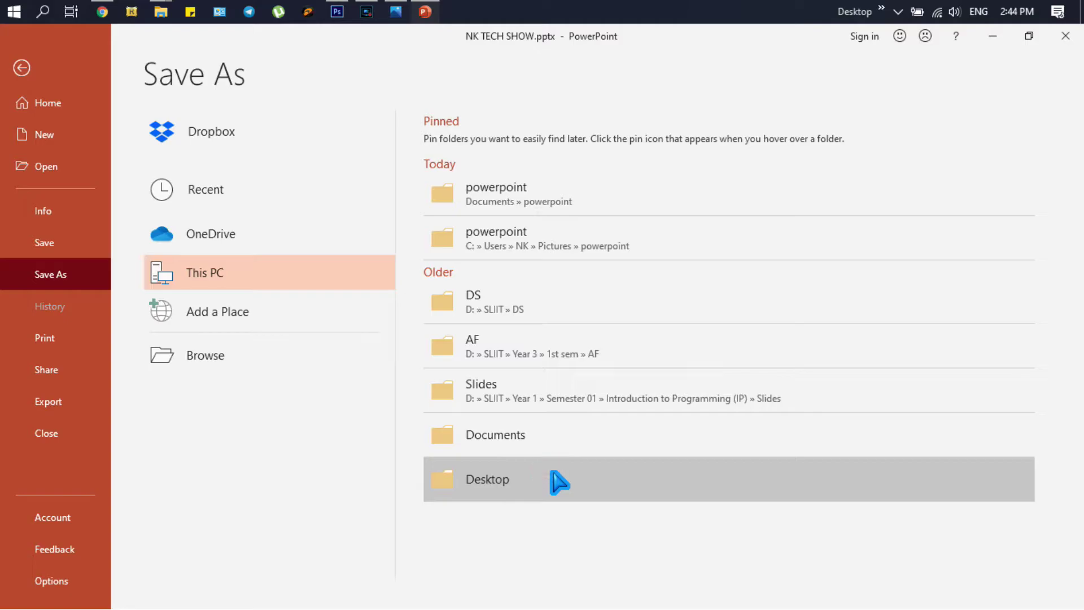
left_click(559, 480)
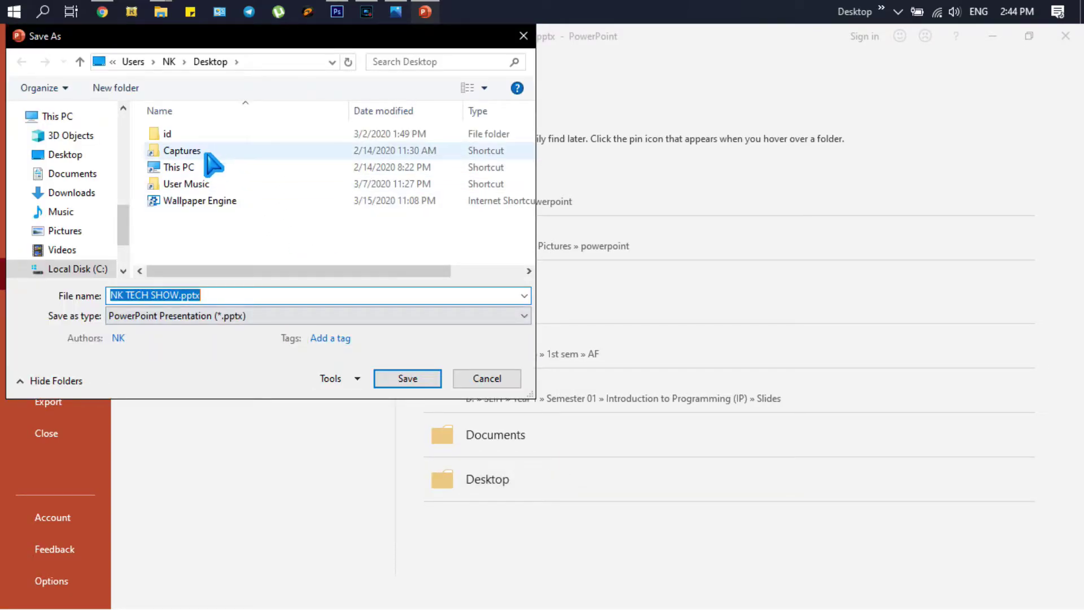
left_click(218, 315)
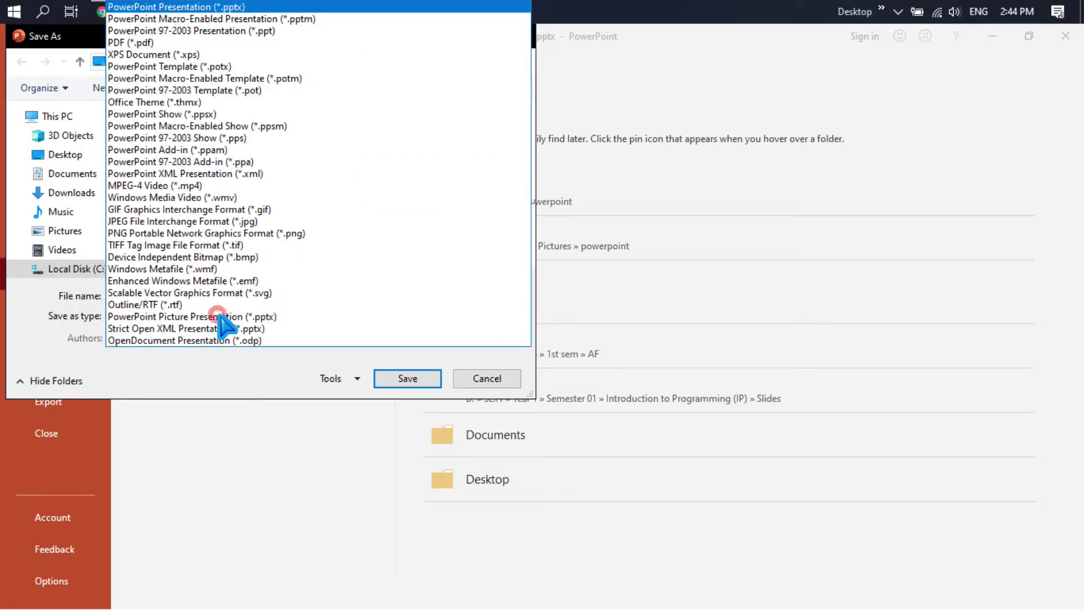
left_click(221, 233)
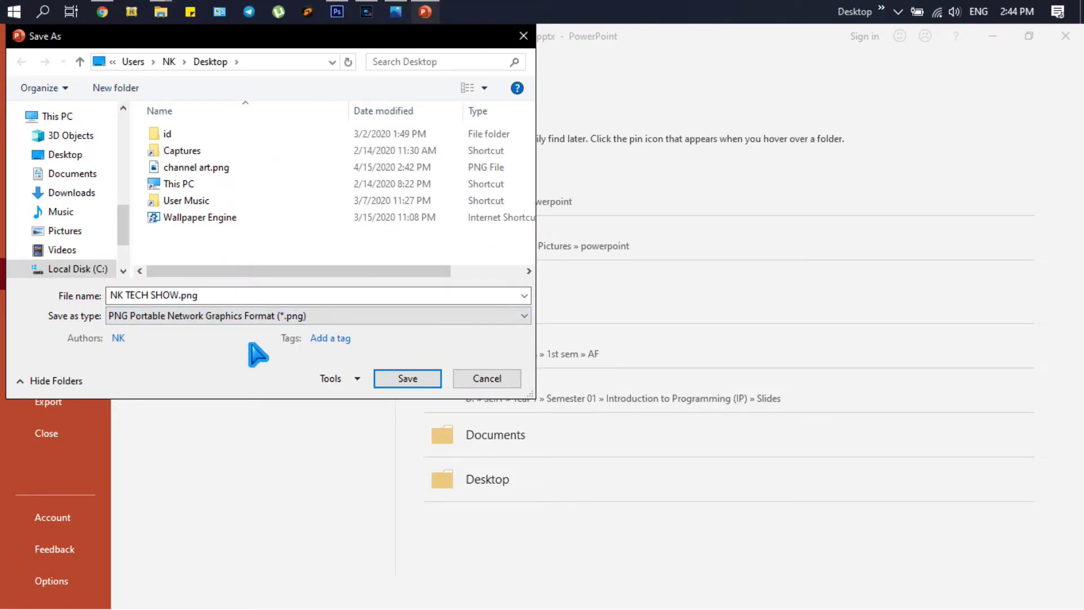
In the advanced save options, set the default image resolution for NK TECH SHOW.pptx to 330 ppi.
left_click(345, 380)
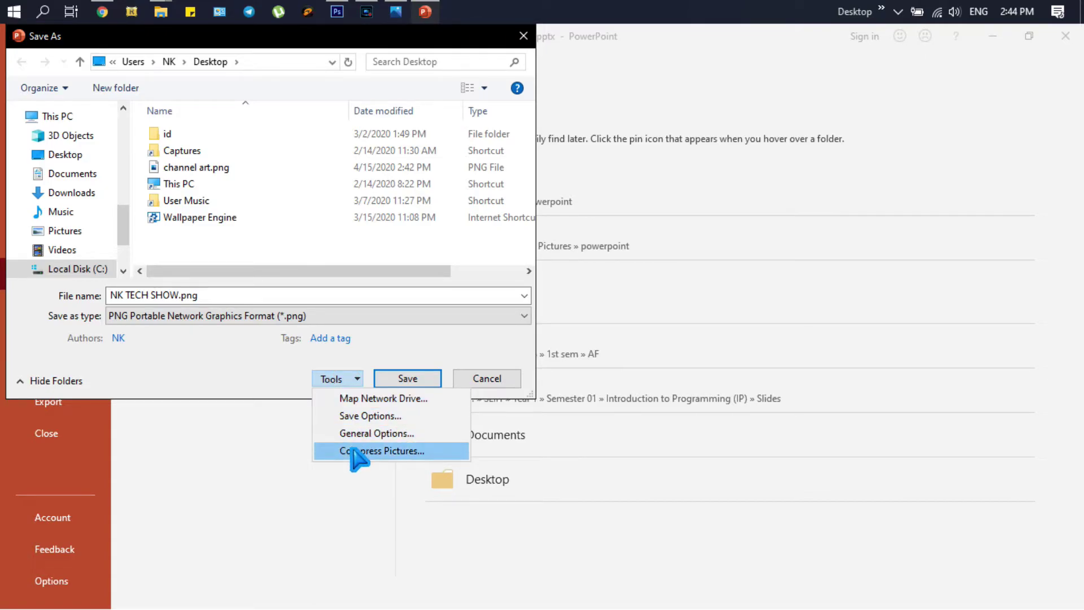
left_click(356, 420)
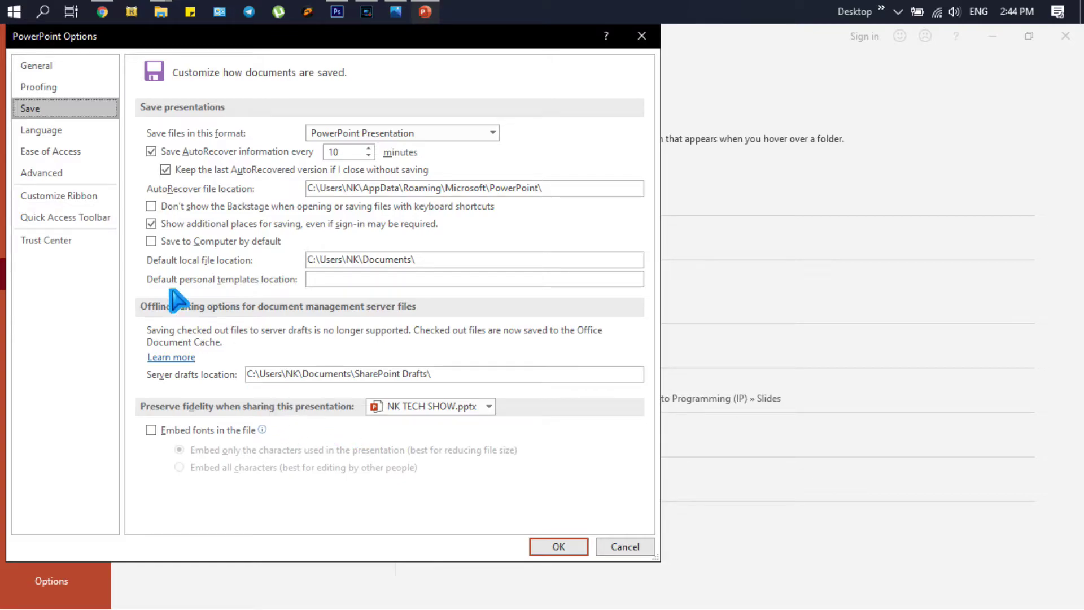
left_click(83, 176)
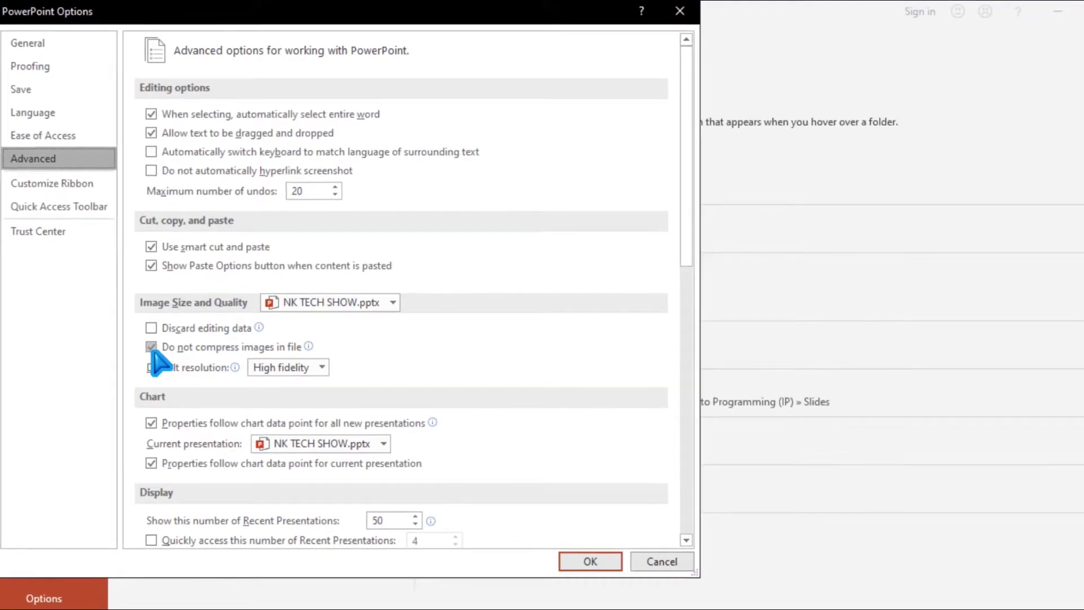
mouse_move(170, 350)
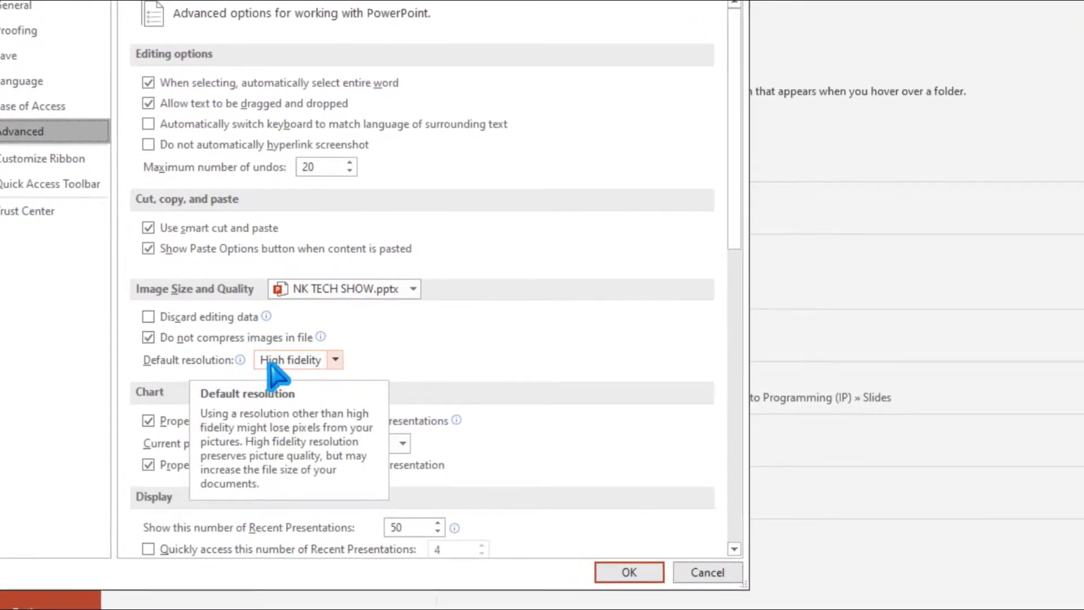
left_click(282, 363)
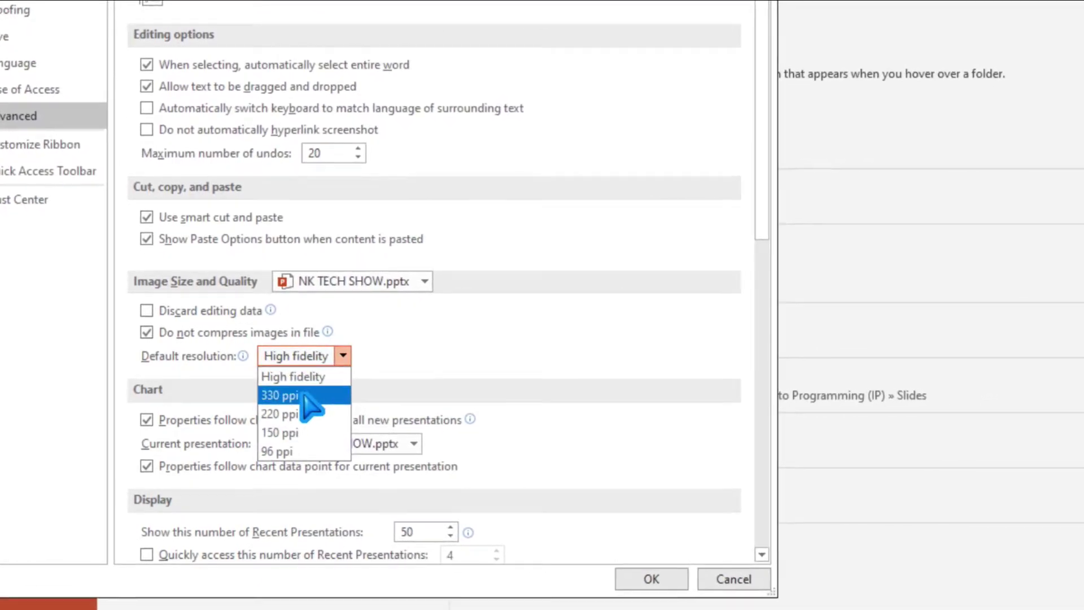
left_click(288, 397)
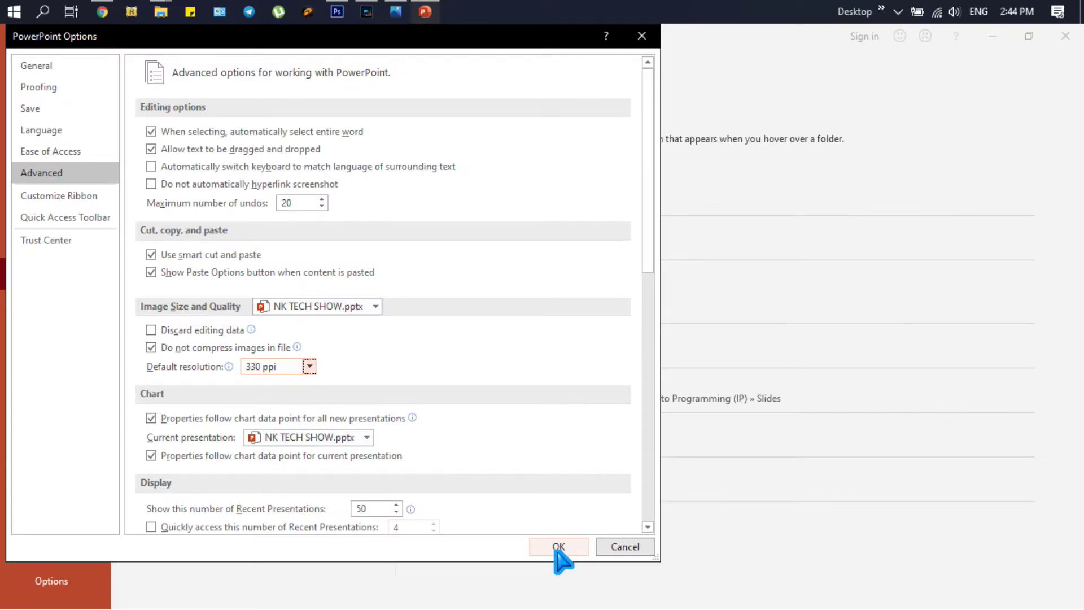
left_click(557, 550)
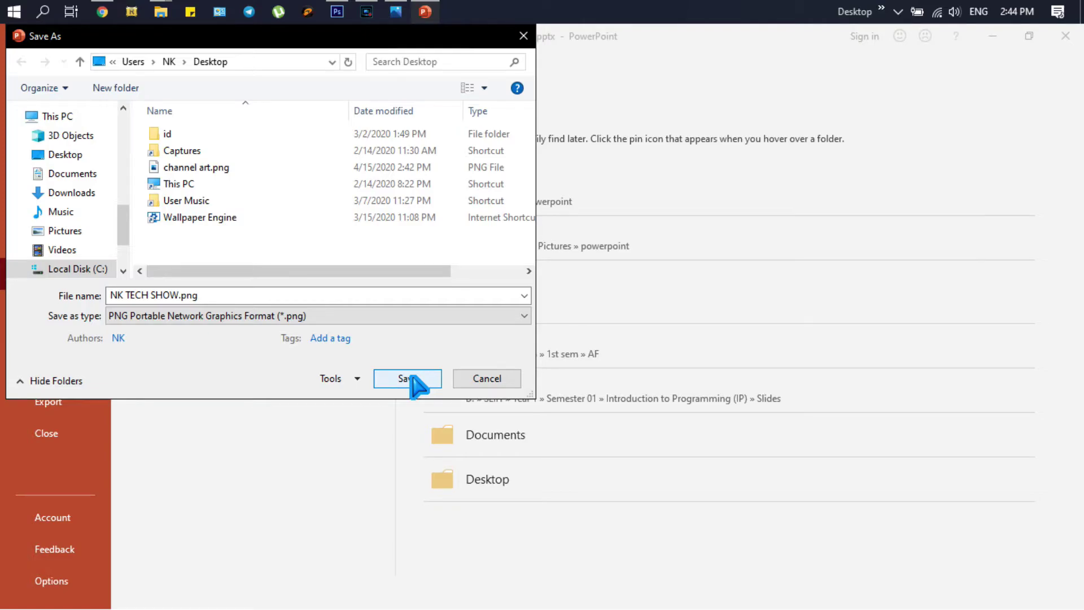
Export just the current slide to the Desktop as NK TECH SHOW.png.
triple_click(181, 299)
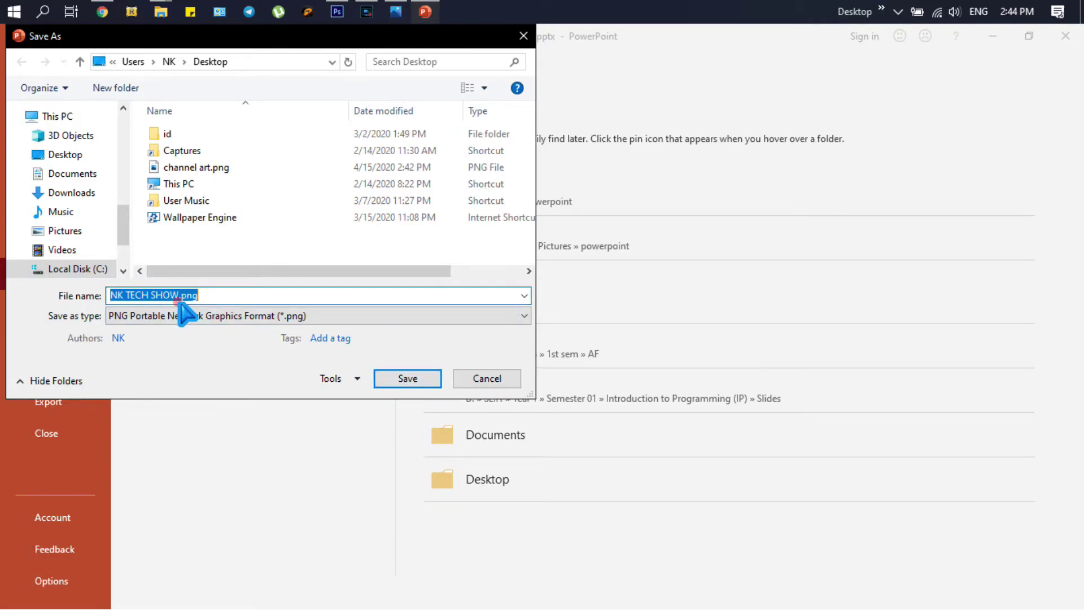
left_click(394, 379)
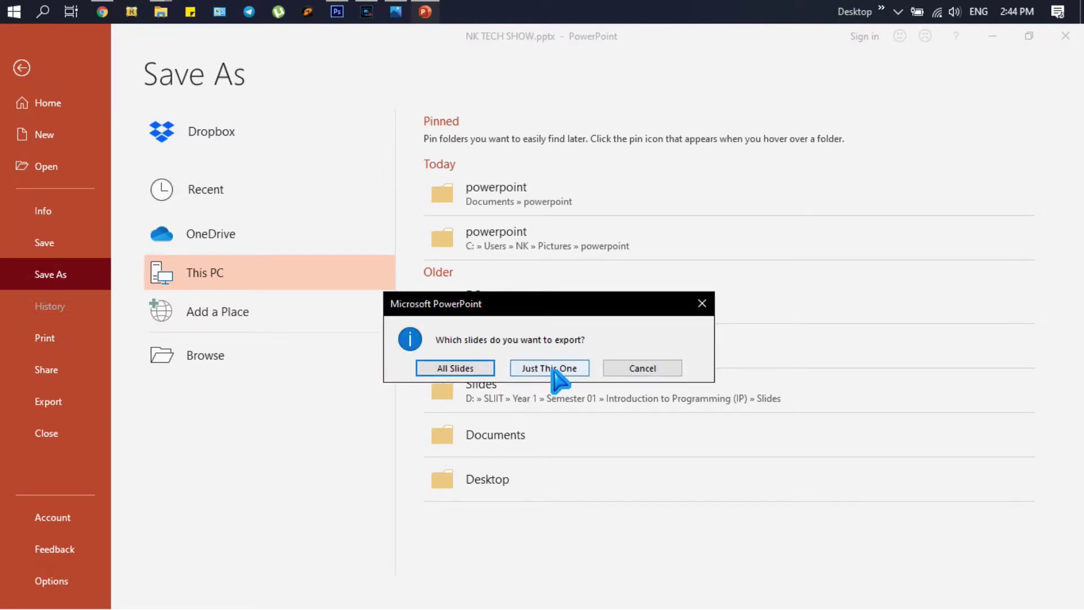
left_click(553, 371)
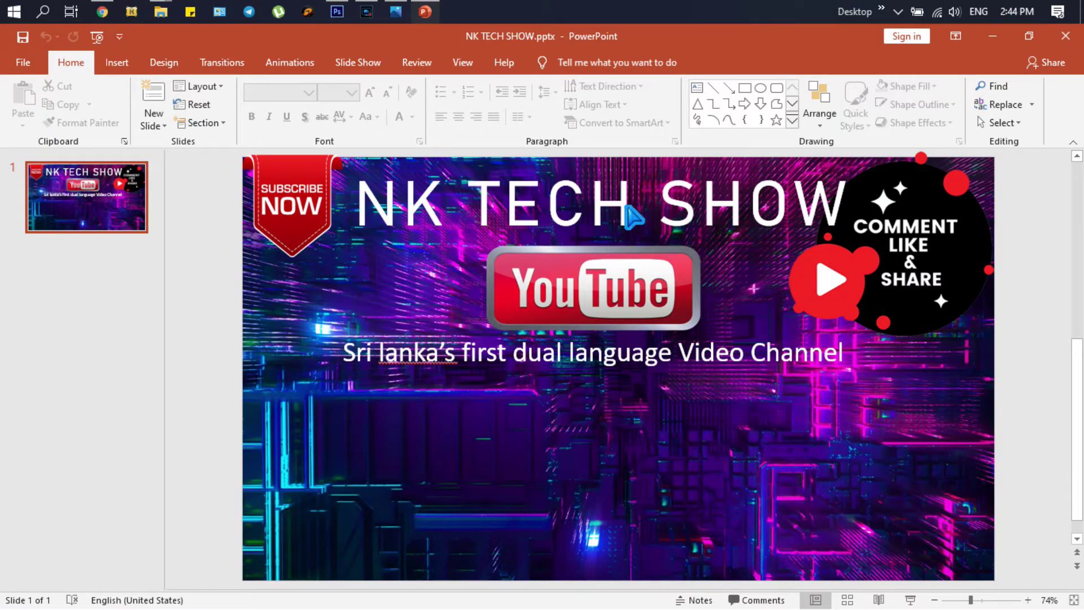
Minimize PowerPoint, open NK TECH SHOW.png from the desktop in Photos, and examine its file info.
left_click(983, 37)
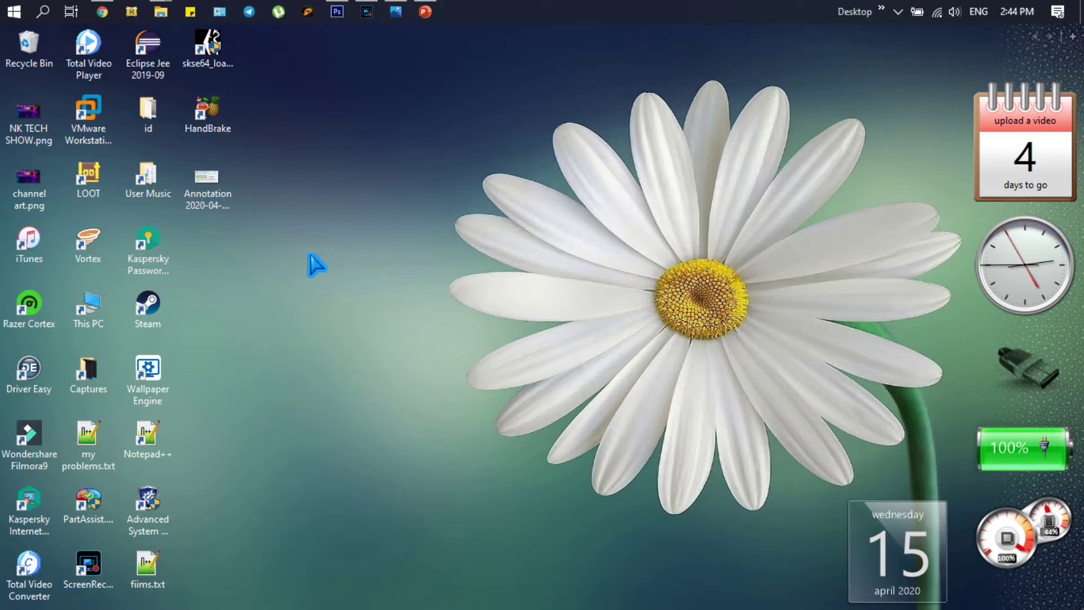
left_click(19, 128)
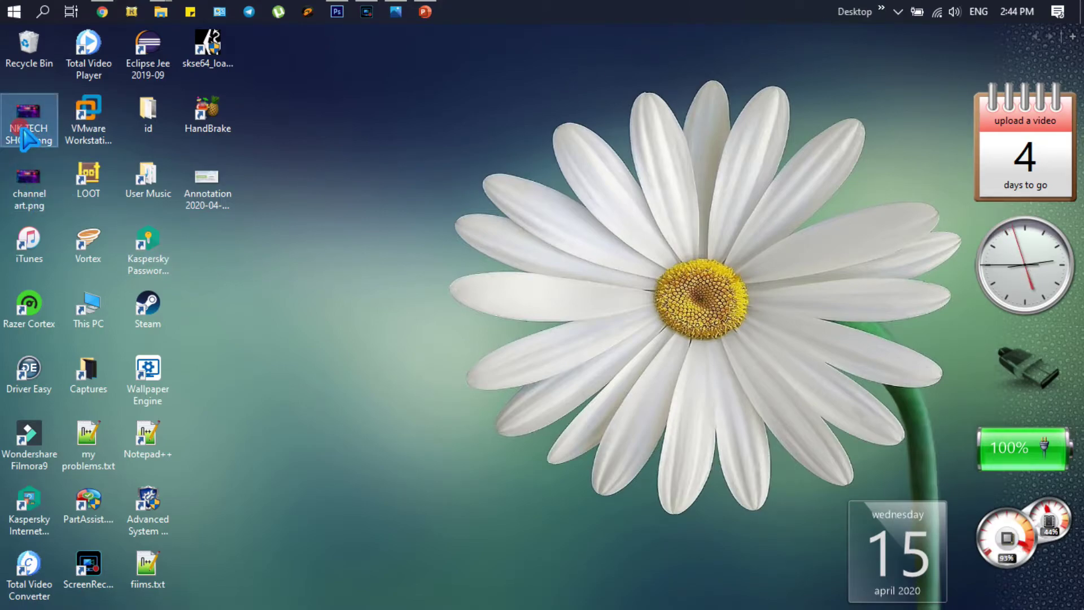
double_click(21, 129)
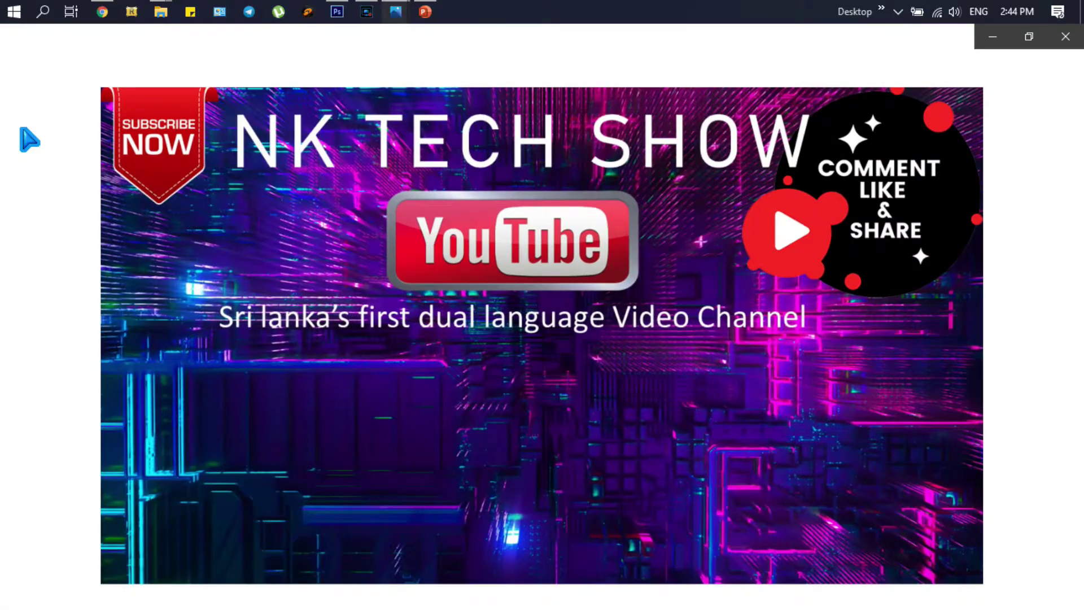
left_click(1065, 68)
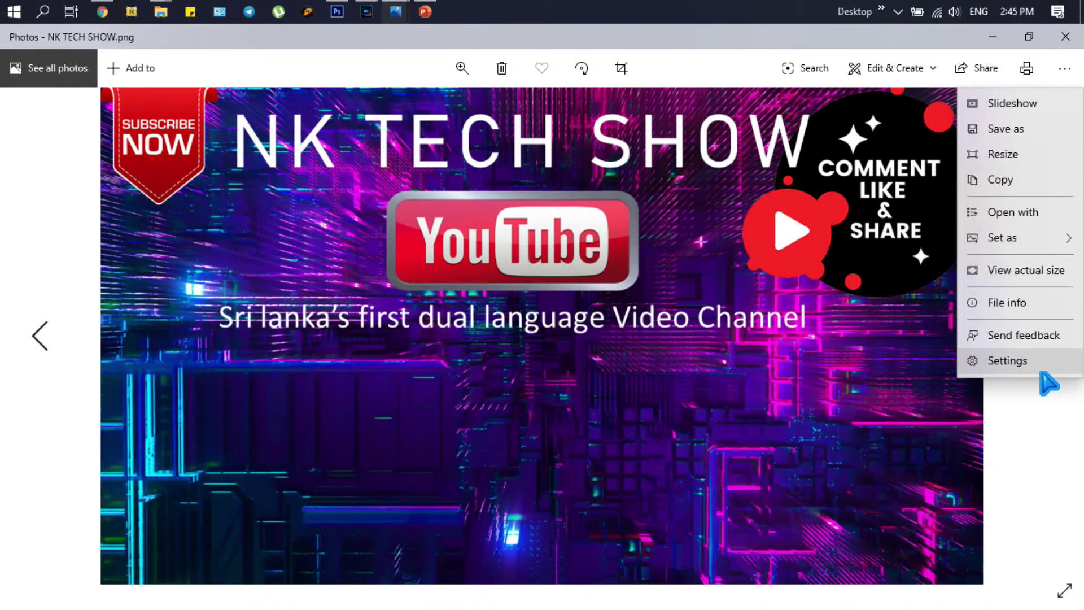
left_click(1004, 303)
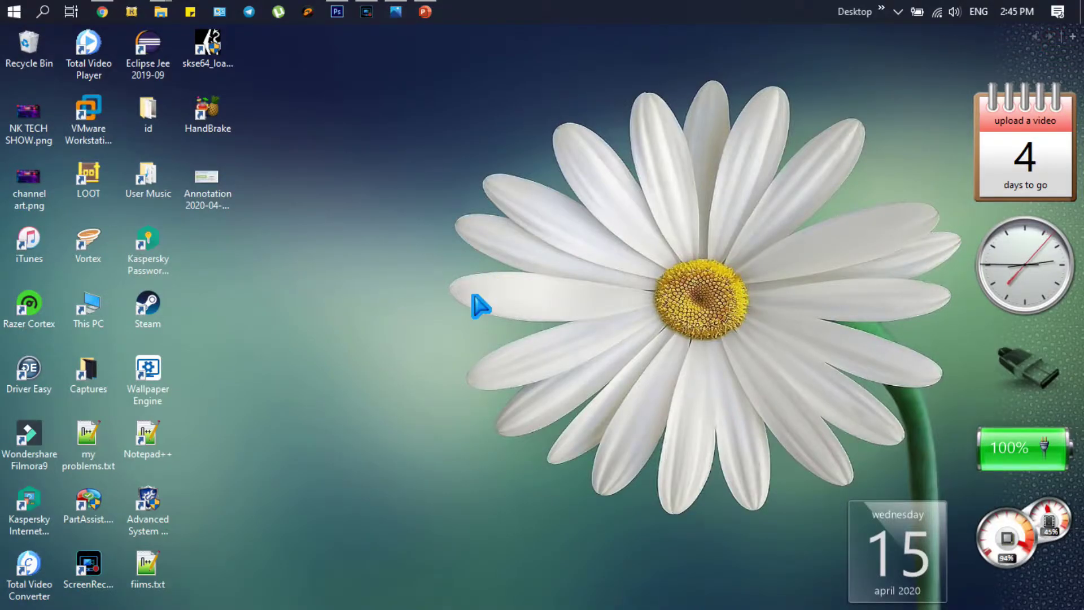
Switch to Photoshop and create a custom 2560 x 1440 pixel document named channel art ps.
left_click(337, 11)
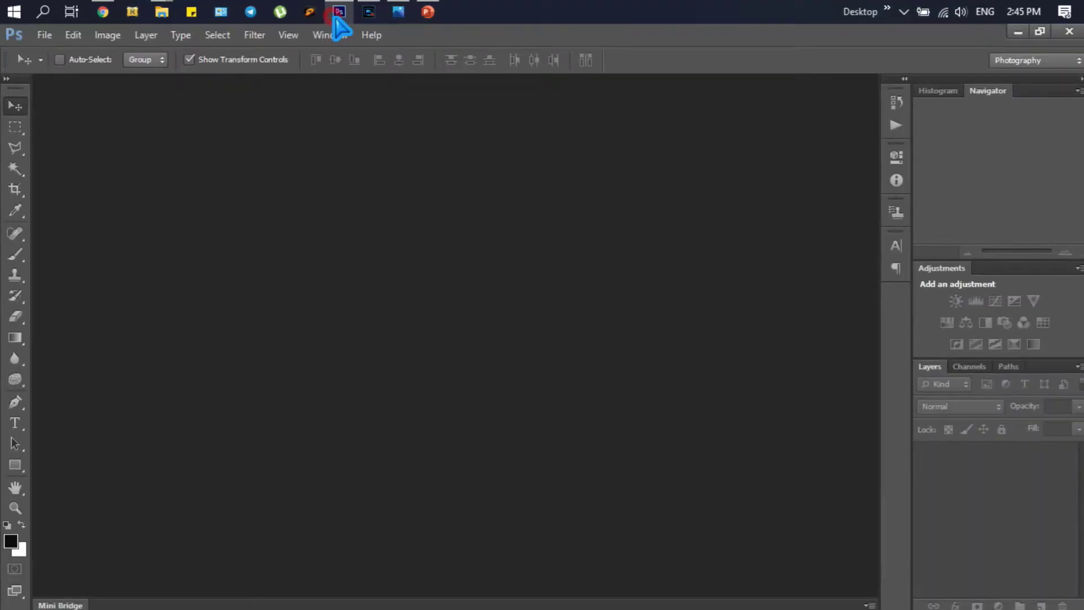
left_click(44, 35)
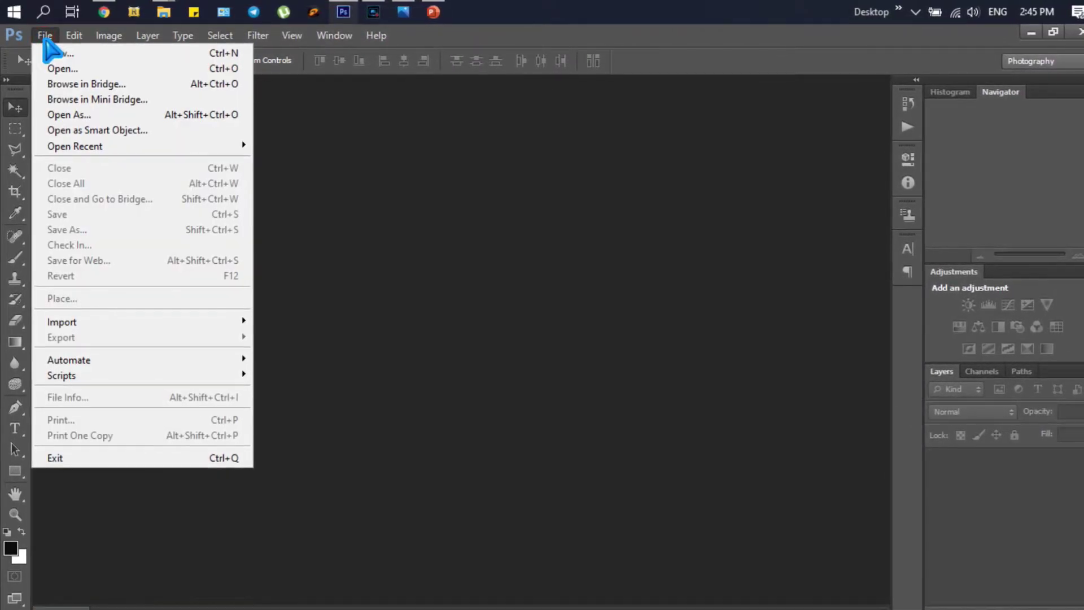
left_click(58, 55)
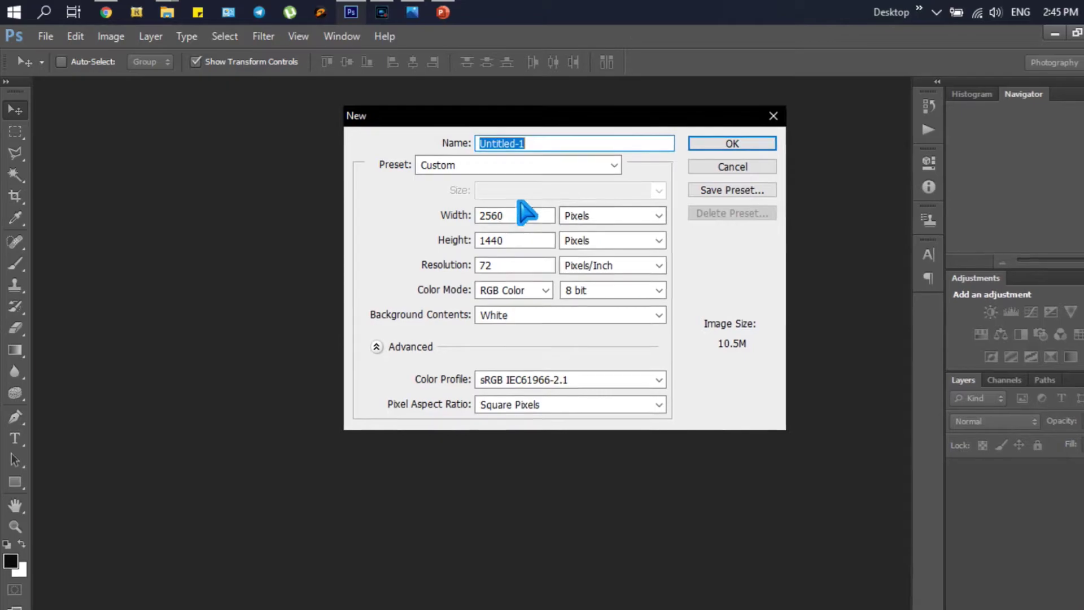
left_click(499, 165)
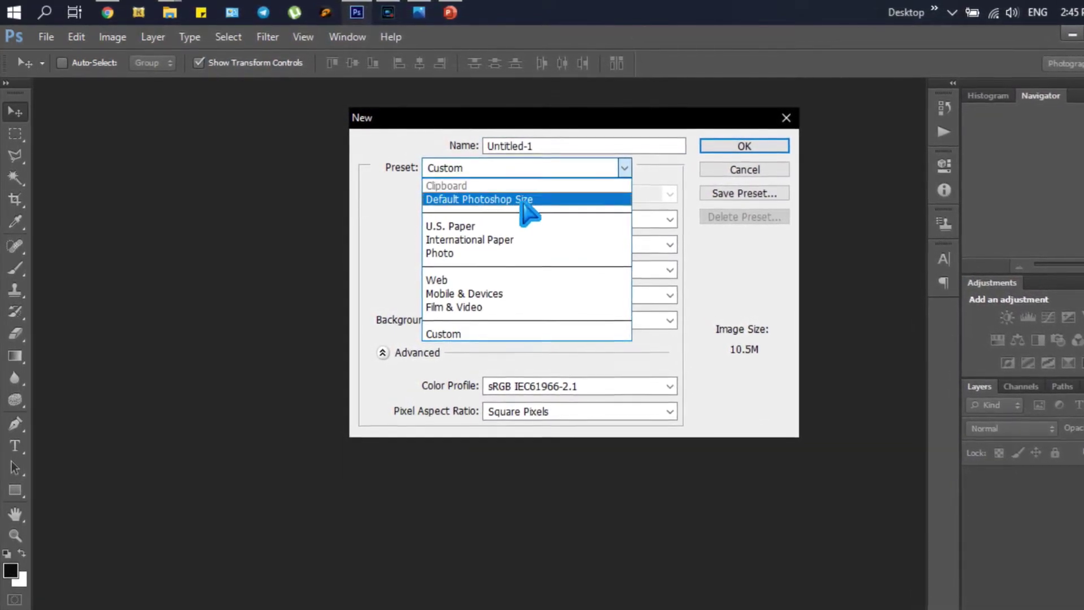
left_click(504, 336)
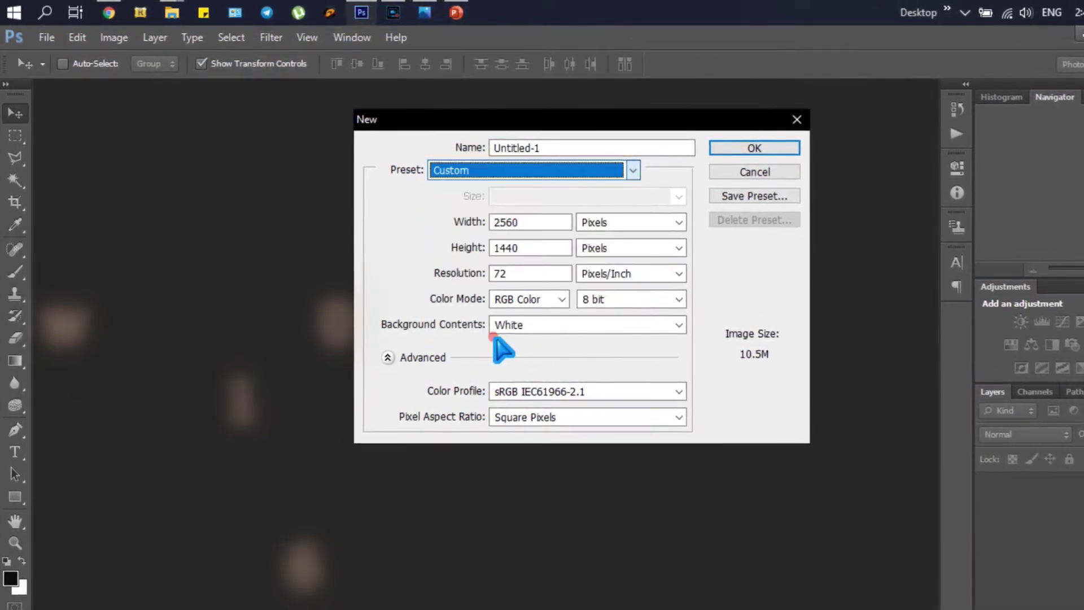
left_click(570, 150)
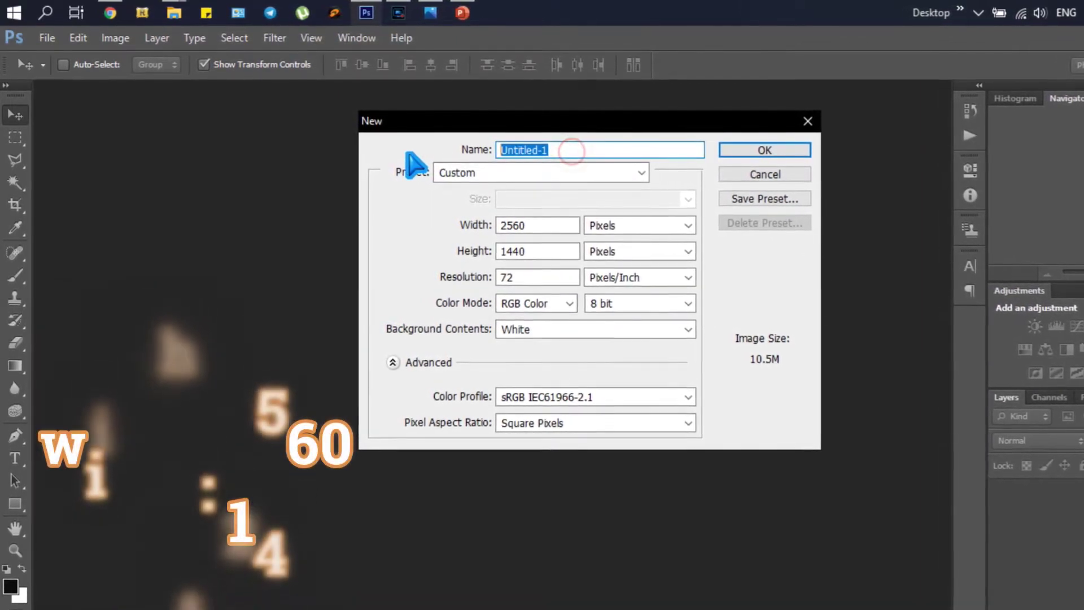
type("channel ")
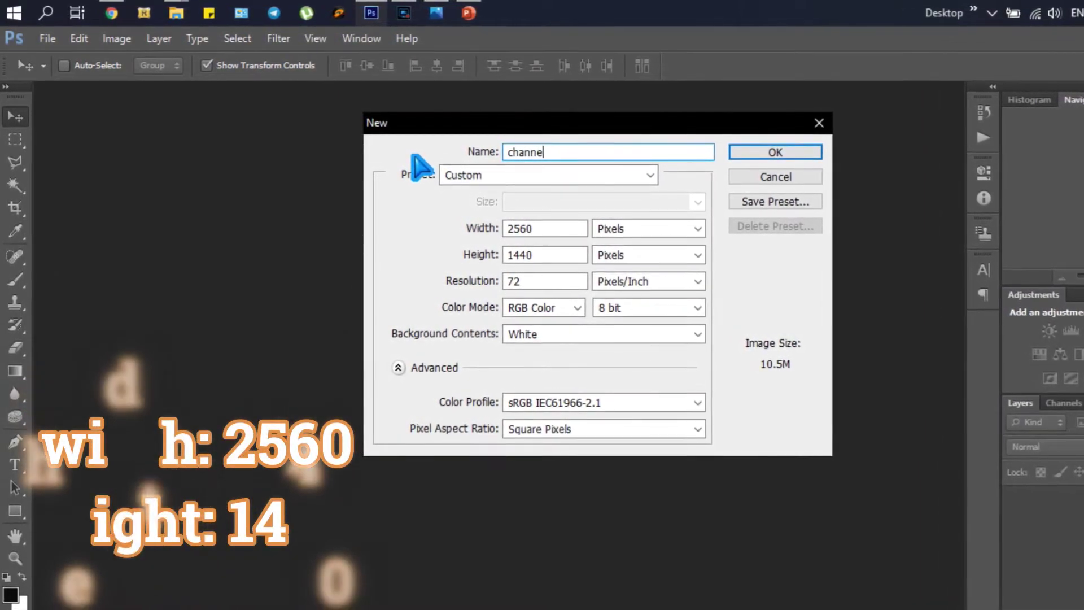
type("art p")
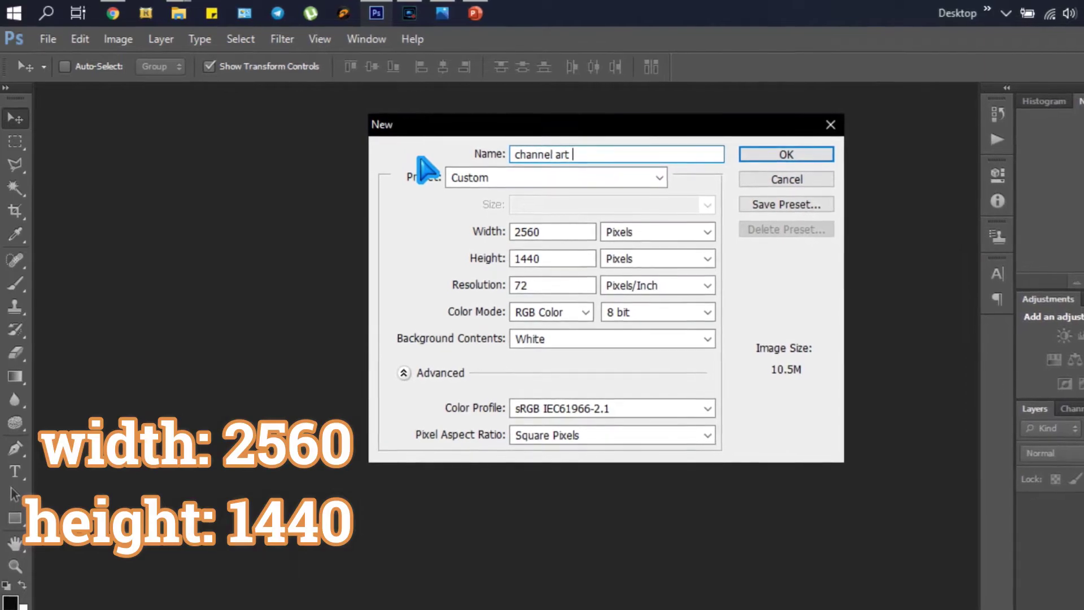
type("s")
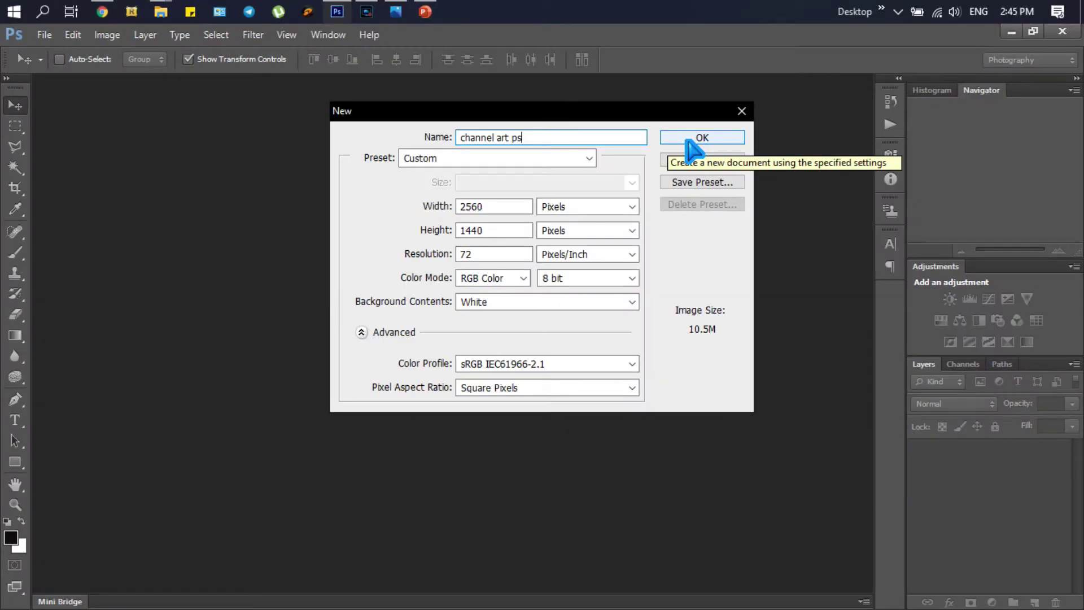
left_click(689, 144)
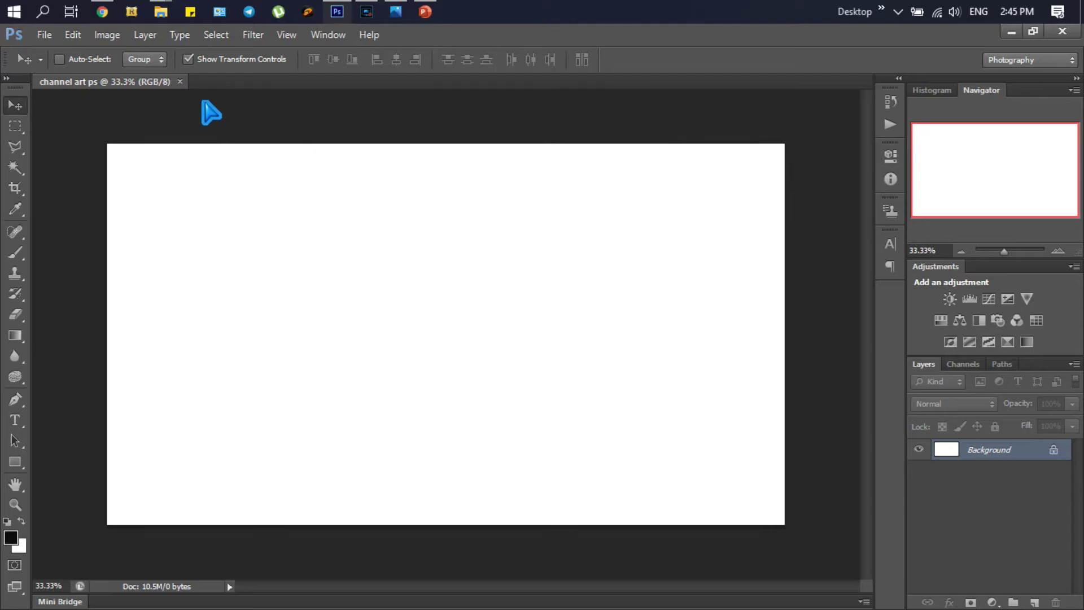
Open channel art.png from the Desktop, browsing the files as medium icons.
left_click(43, 35)
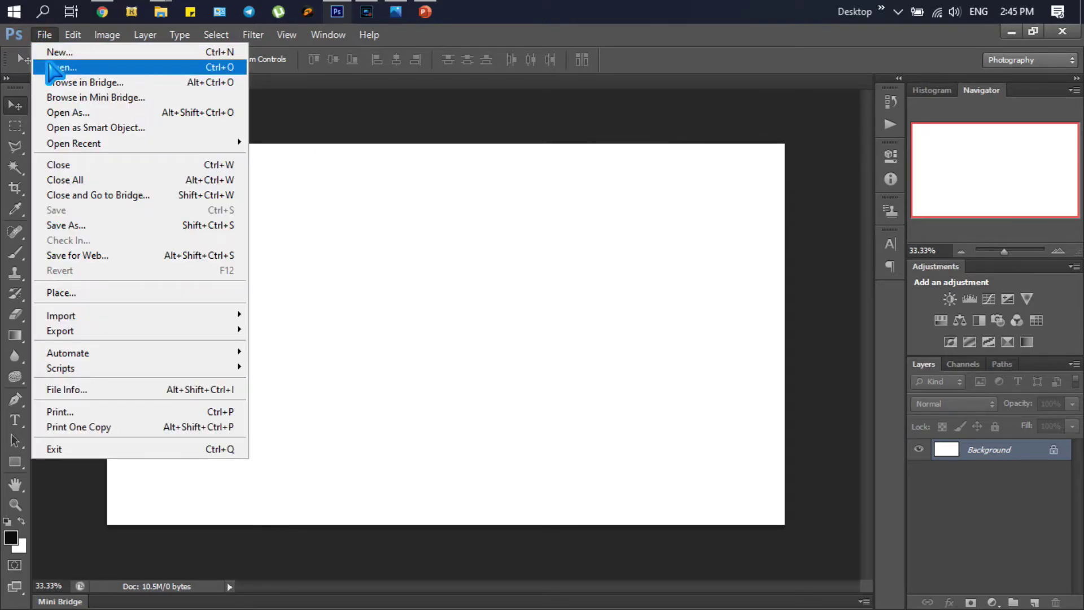
left_click(44, 65)
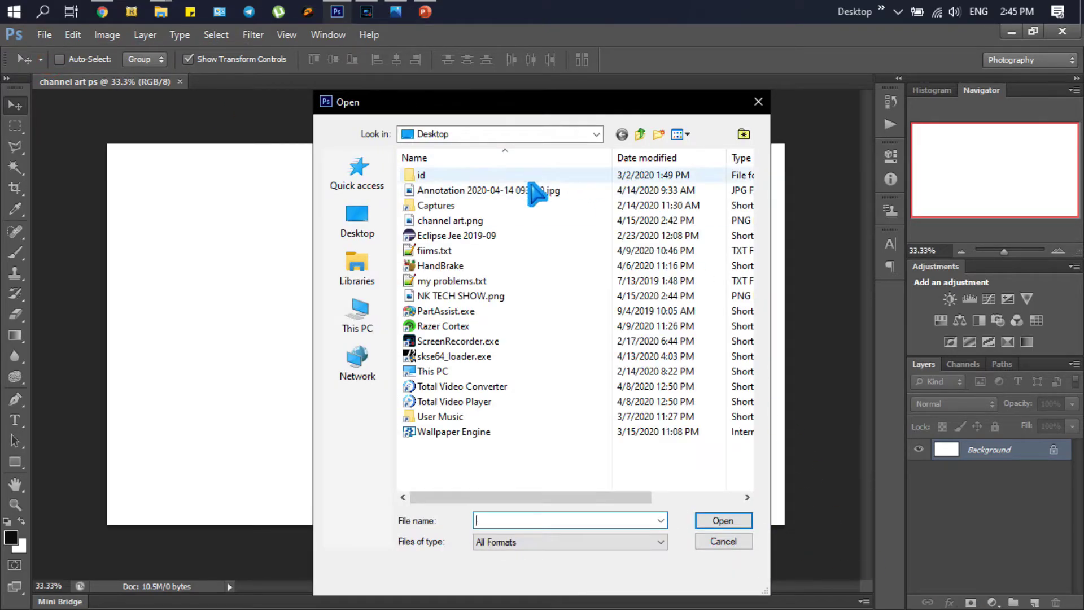
left_click(682, 135)
left_click(711, 215)
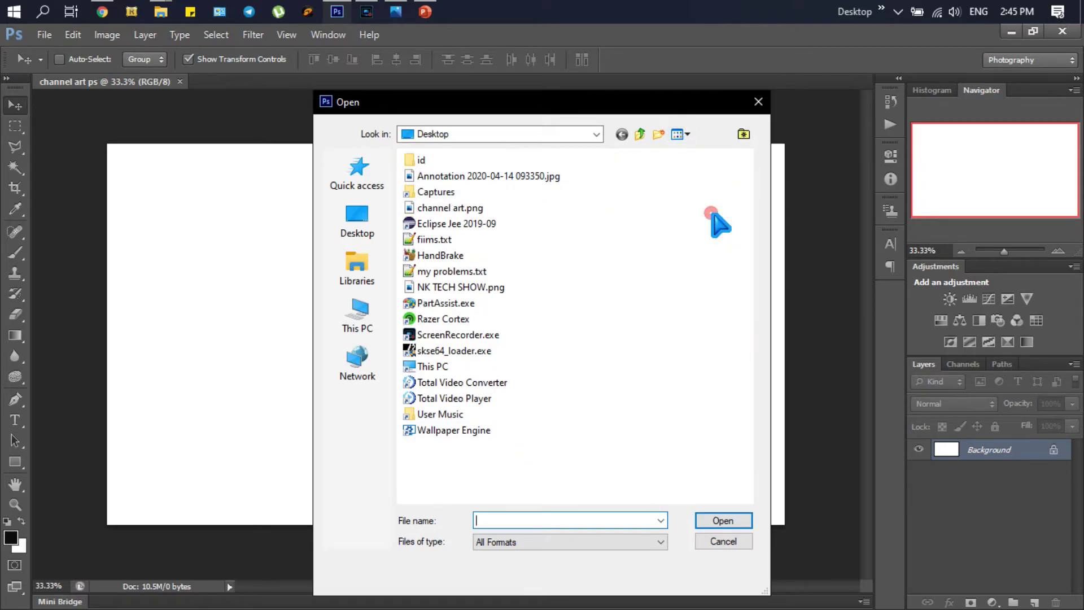
left_click(677, 138)
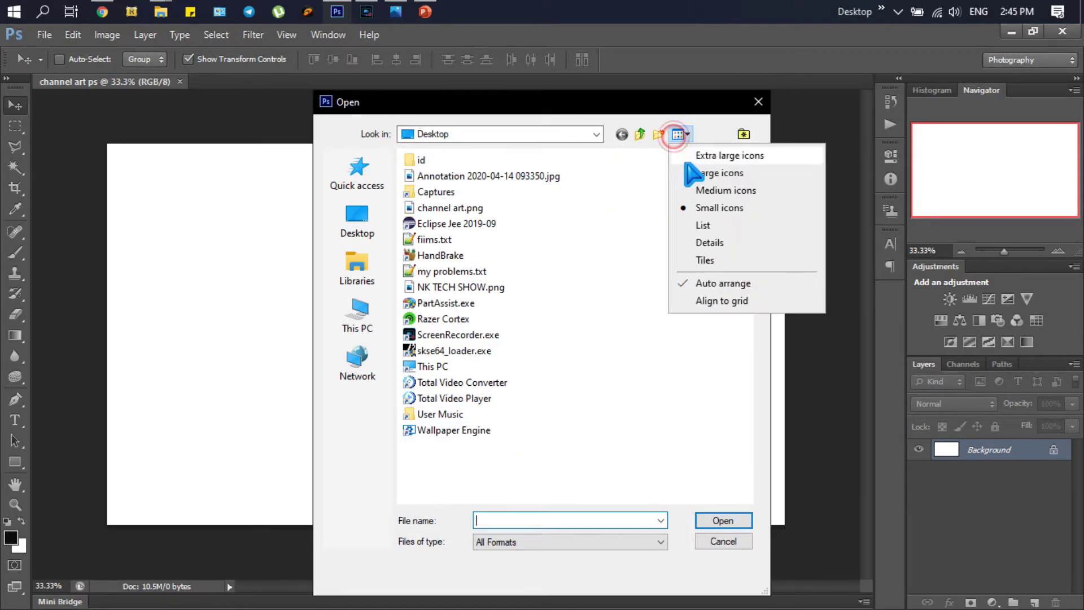
left_click(719, 188)
left_click(620, 195)
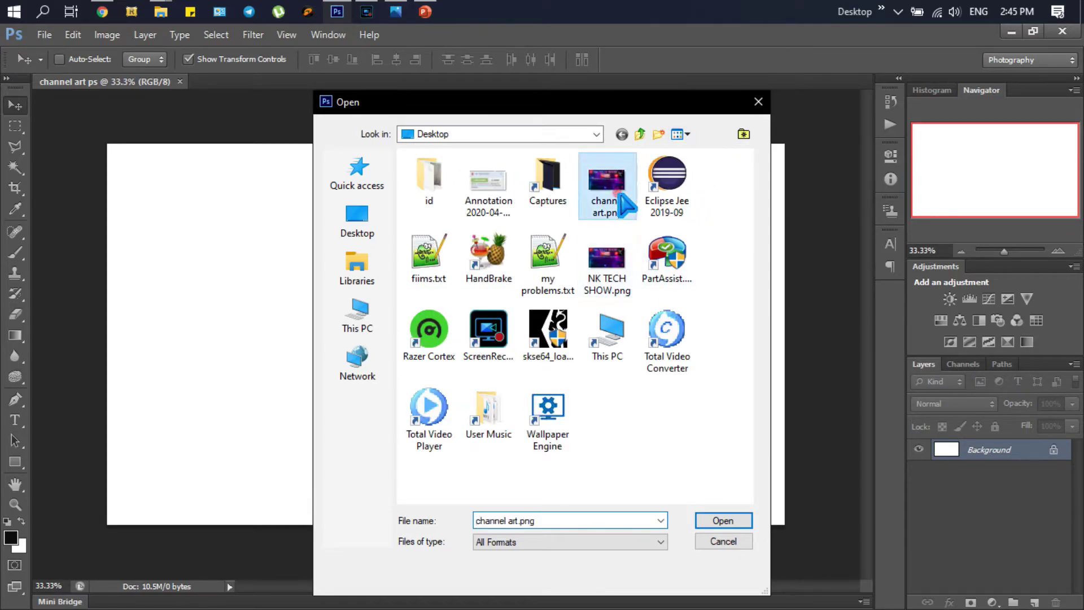
left_click(728, 522)
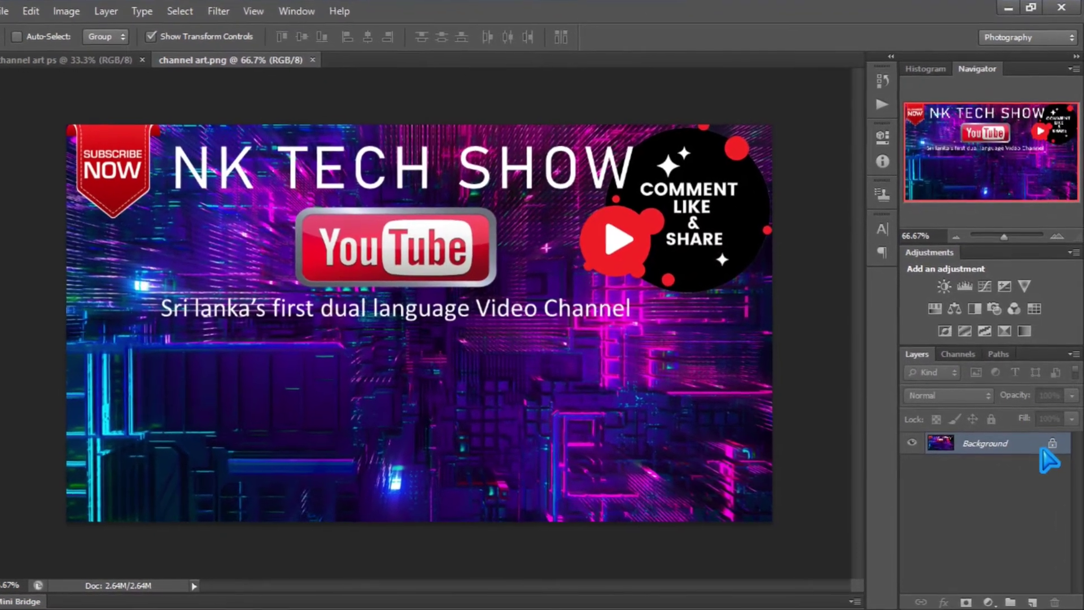
Duplicate the Background layer of channel art.png and hide the original Background layer.
right_click(1021, 444)
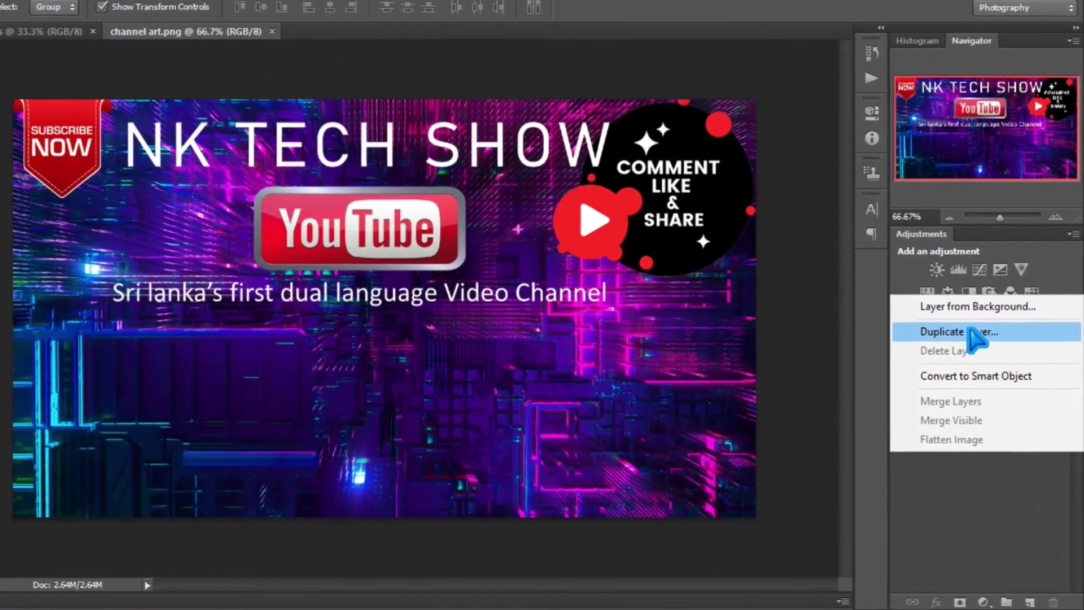
left_click(976, 332)
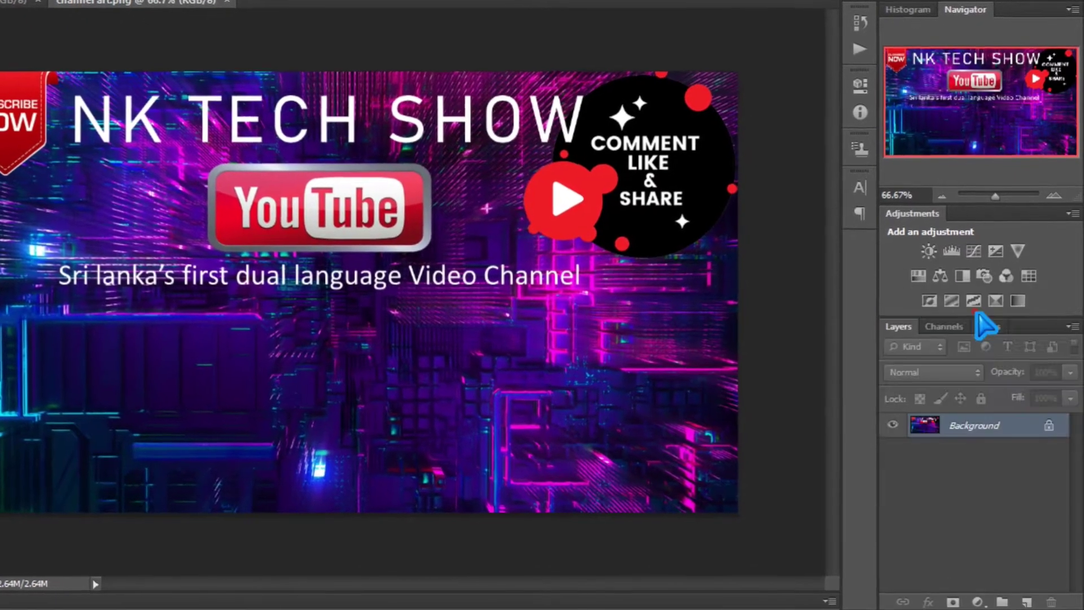
left_click(617, 121)
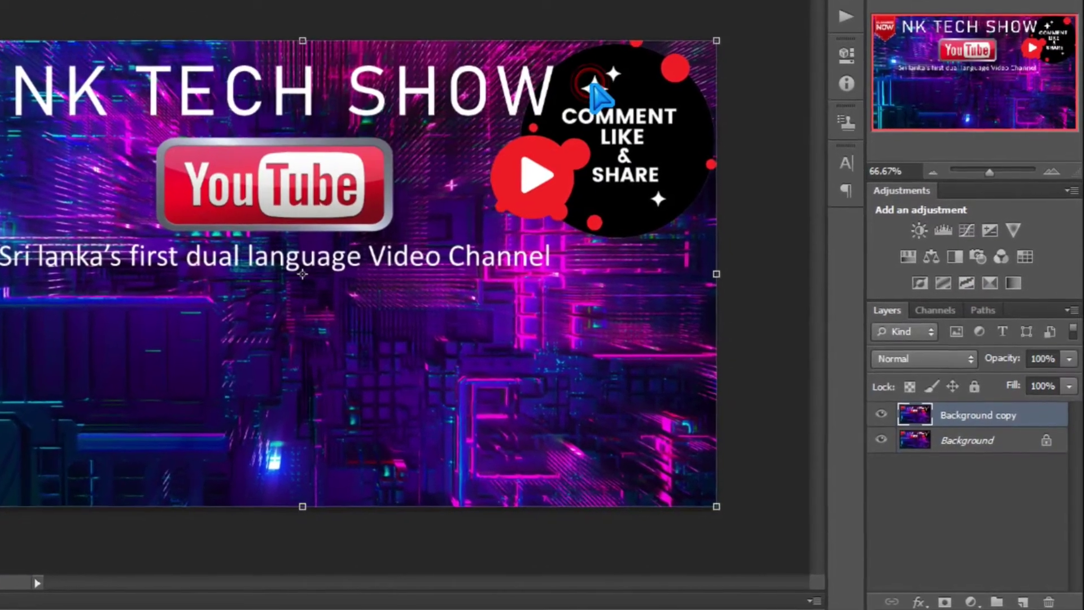
left_click(881, 440)
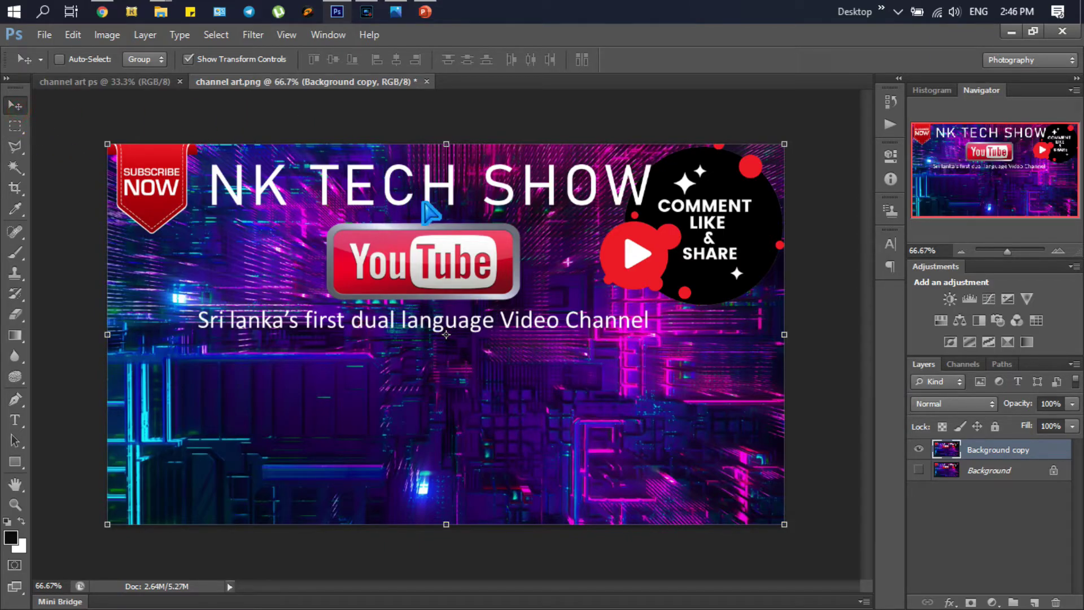
Bring the duplicated layer into the channel art ps document, align it to the canvas's upper-left corner, and scale it proportionally to about 200.8% to fill the canvas.
left_click_drag(498, 359, 184, 145)
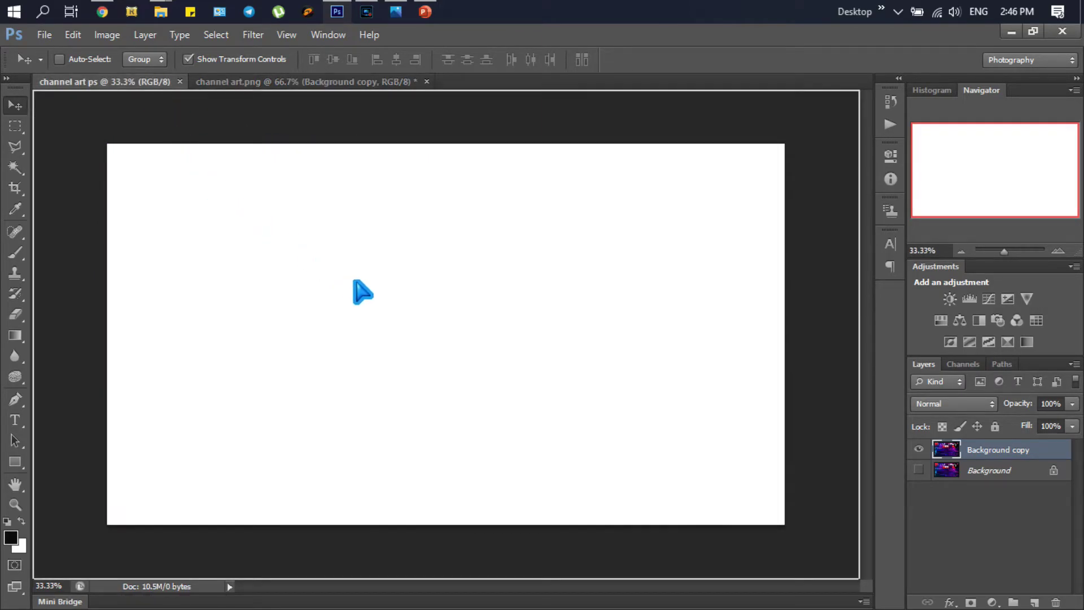
left_click_drag(446, 335, 446, 335)
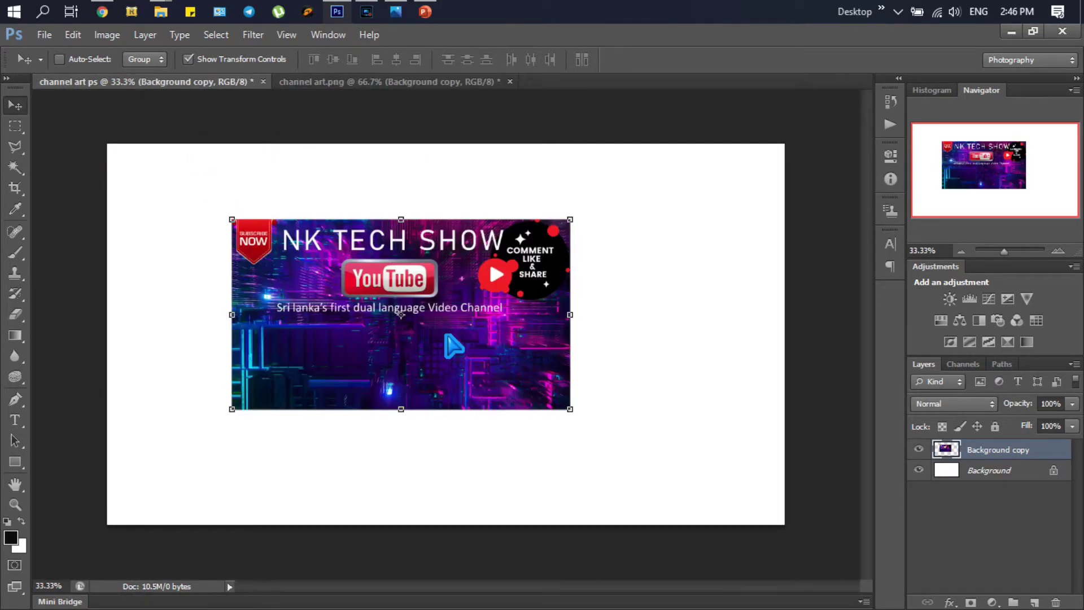
left_click_drag(446, 328, 324, 250)
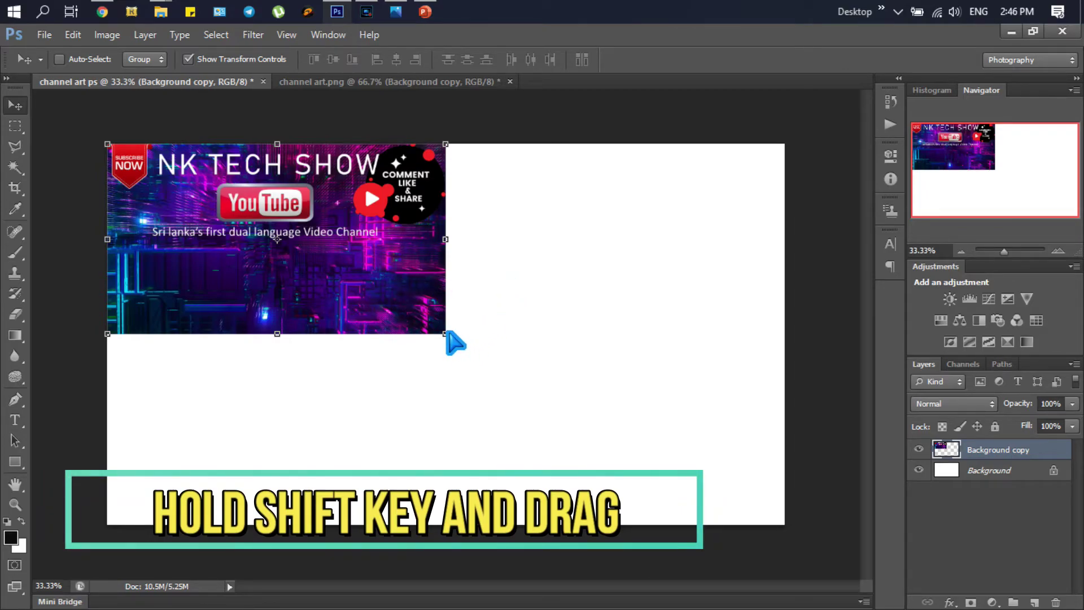
left_click_drag(447, 336, 766, 574)
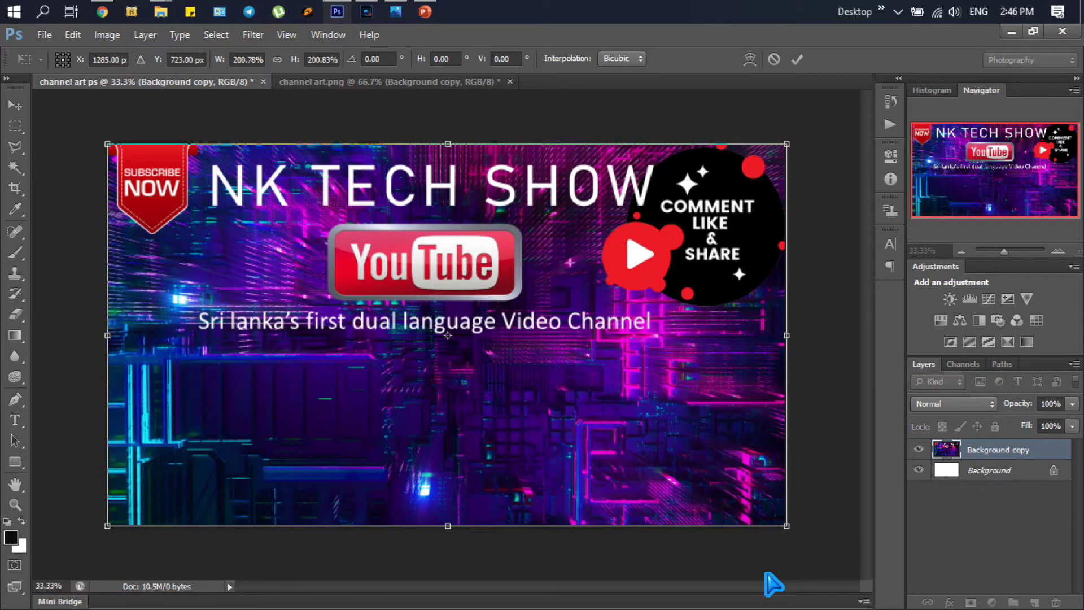
double_click(556, 251)
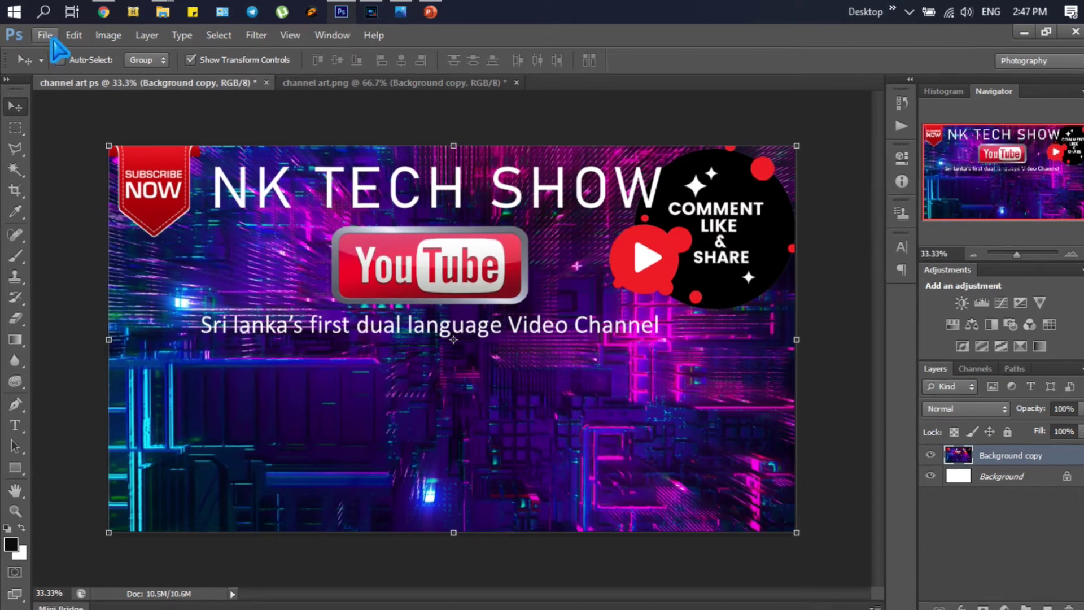
Save the document to the Desktop as the JPEG channel art ps.jpg with High quality 8 and the Baseline ("Standard") format.
left_click(45, 35)
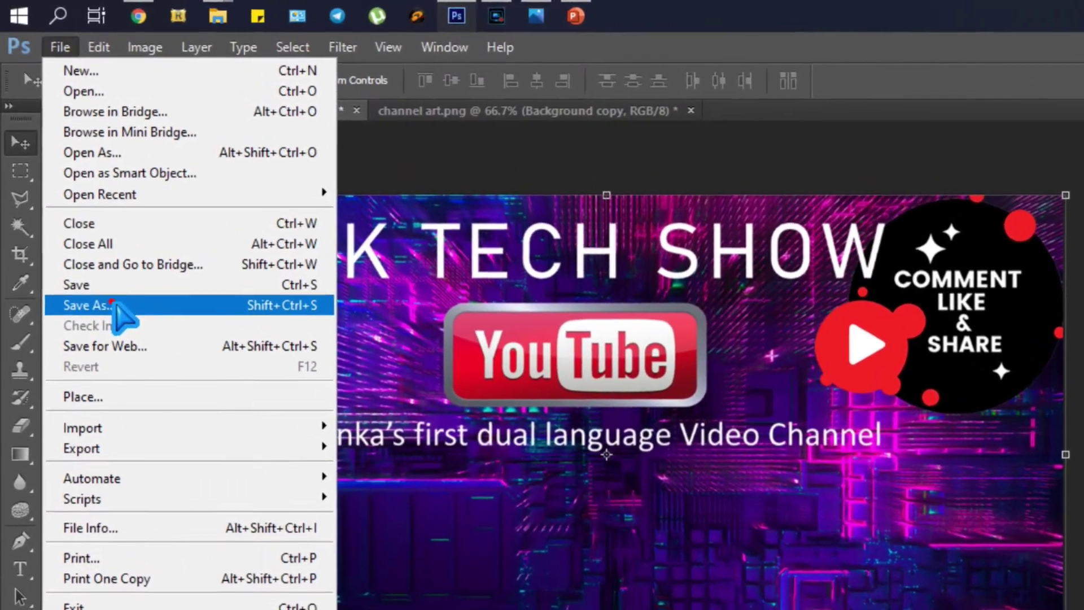
left_click(116, 294)
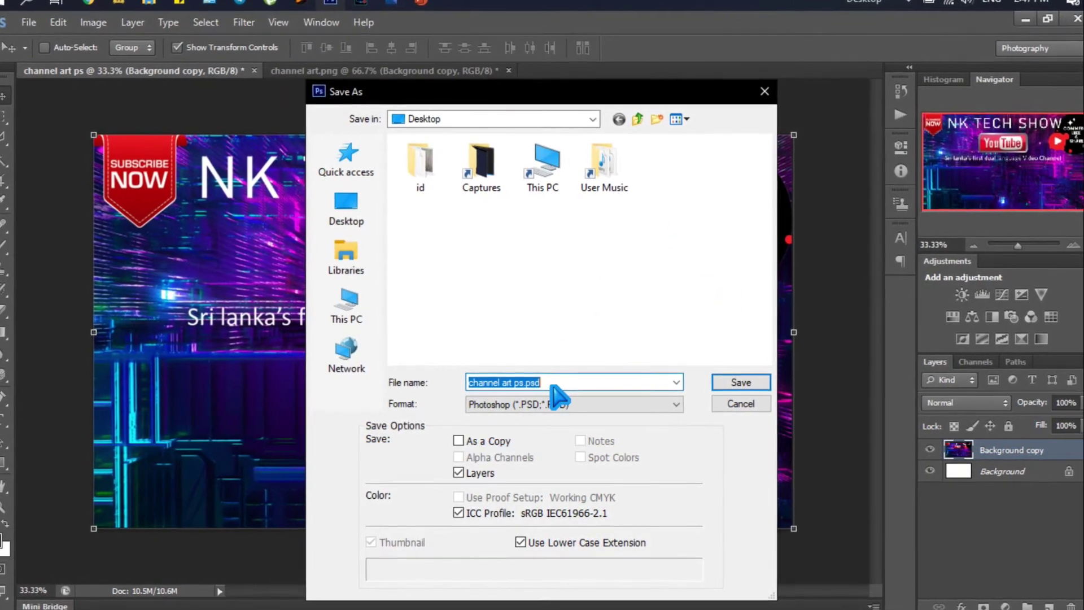
left_click(565, 403)
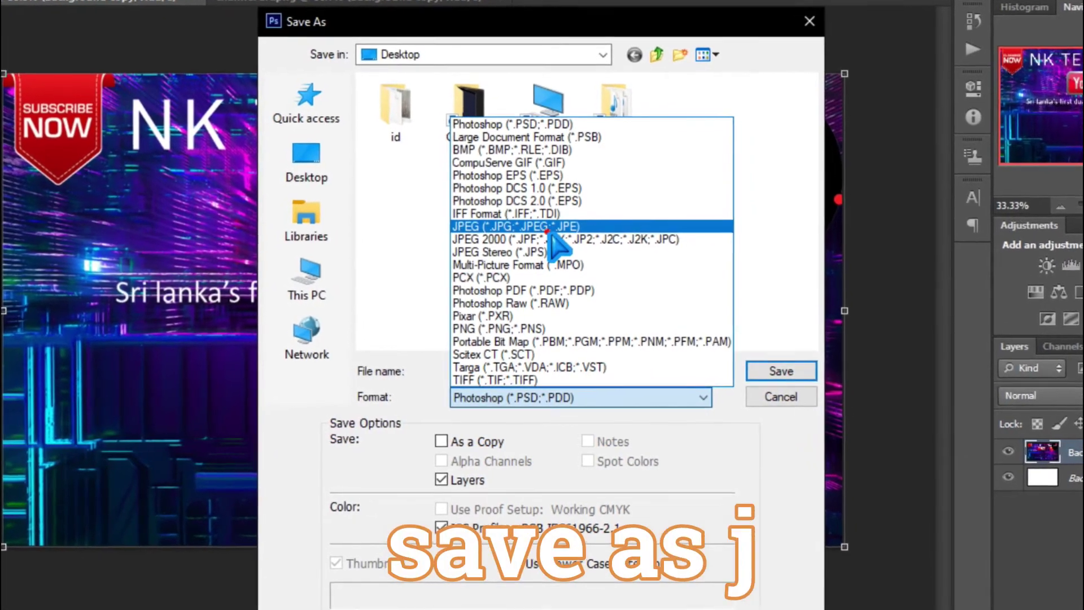
left_click(522, 234)
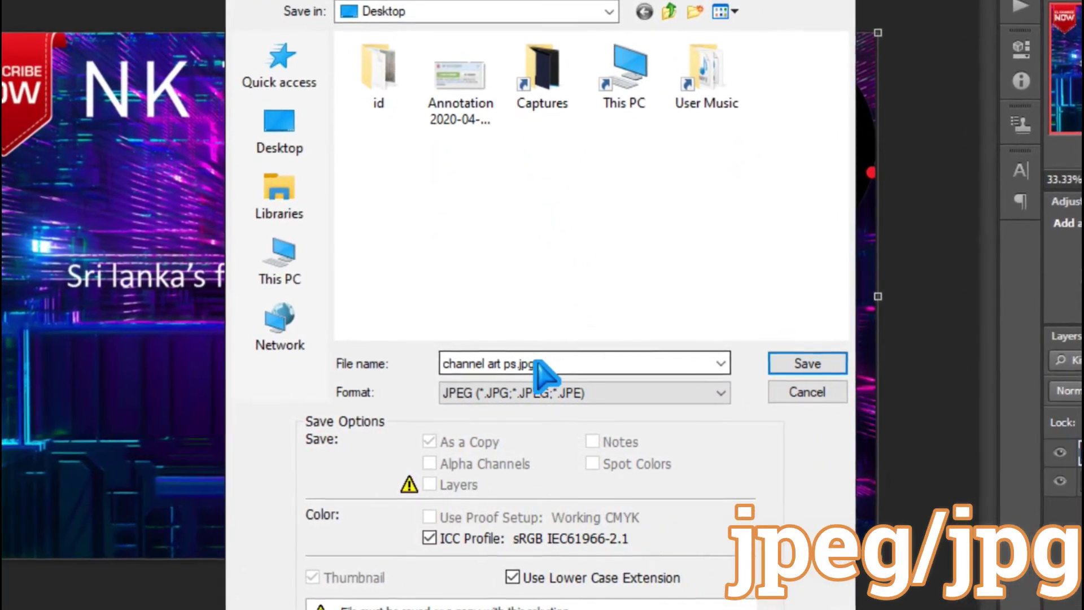
left_click(808, 363)
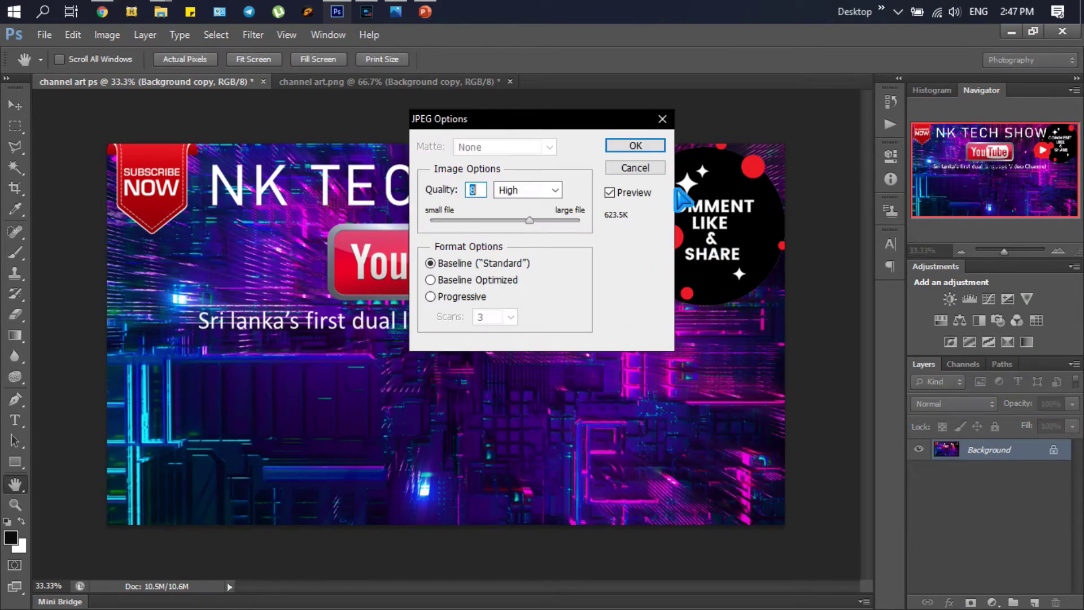
left_click(643, 148)
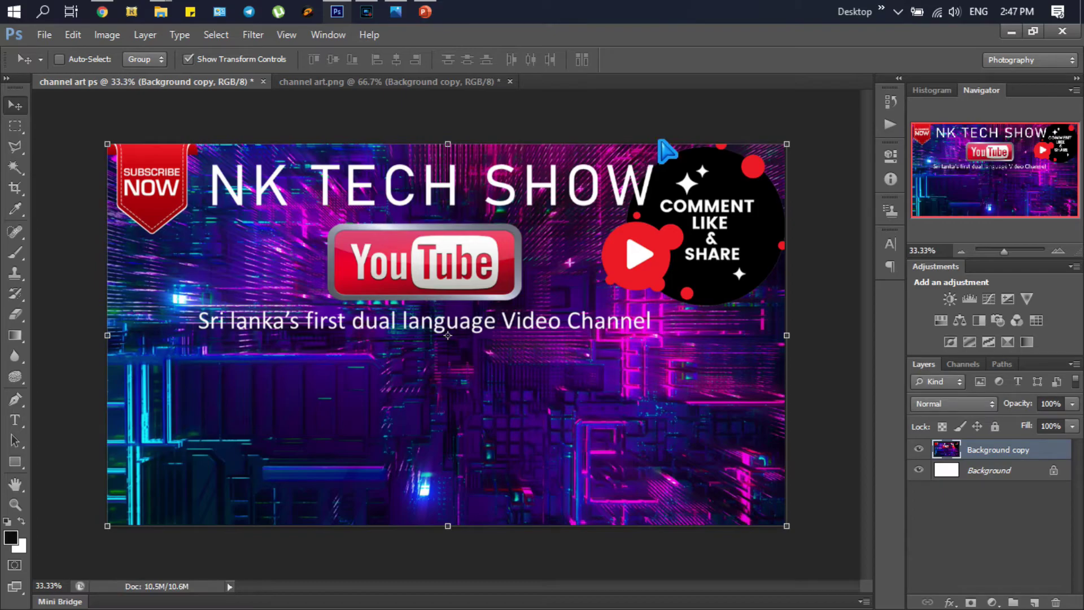
Minimize Photoshop, open channel art ps.jpg from the desktop in Photos, examine its file info, and close Photos.
left_click(1011, 33)
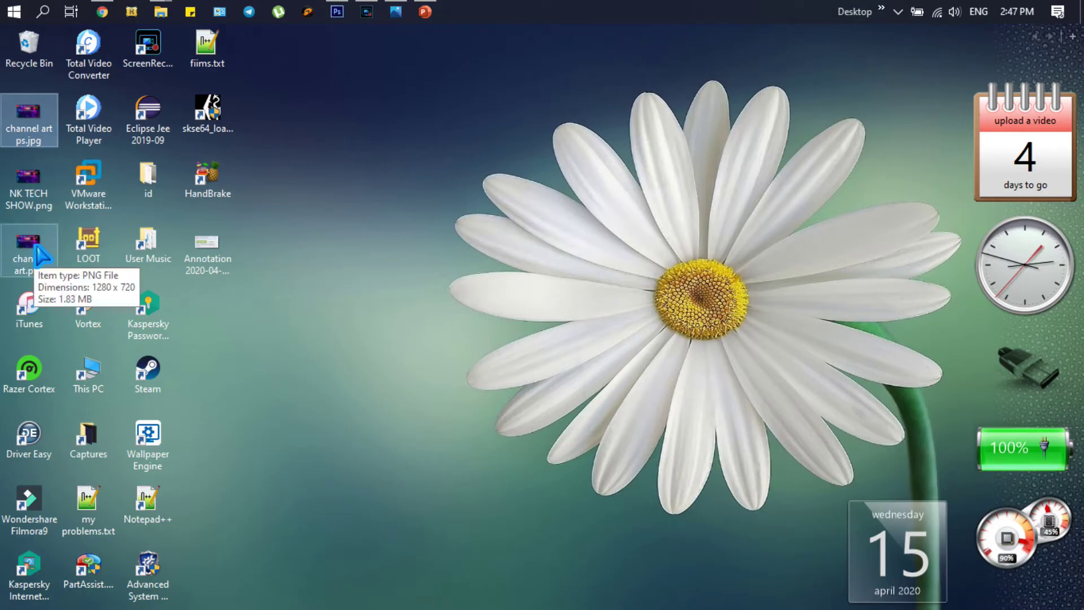
left_click(34, 134)
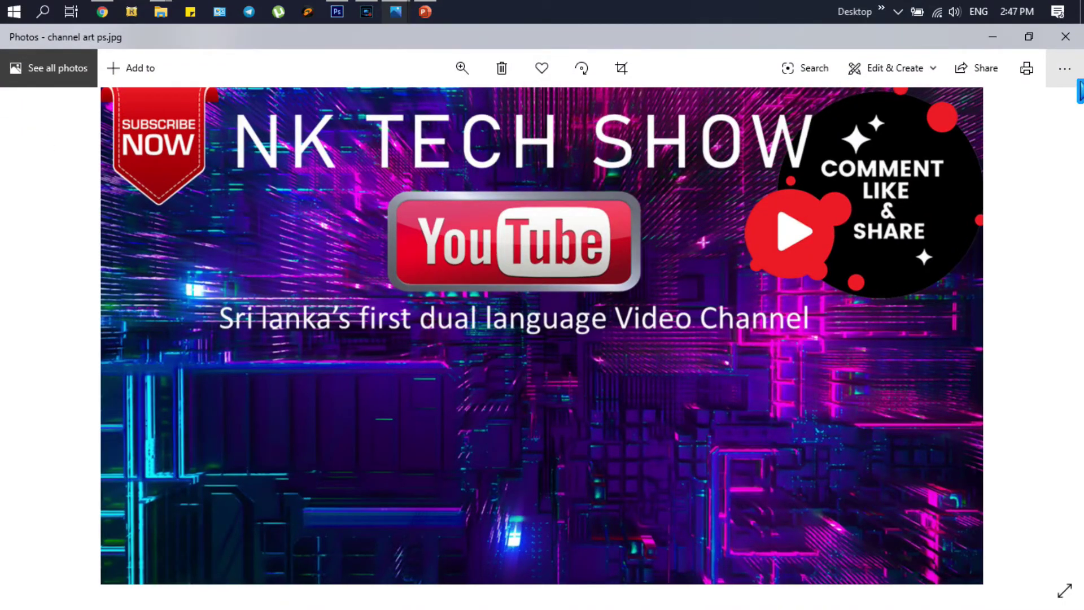
left_click(1076, 73)
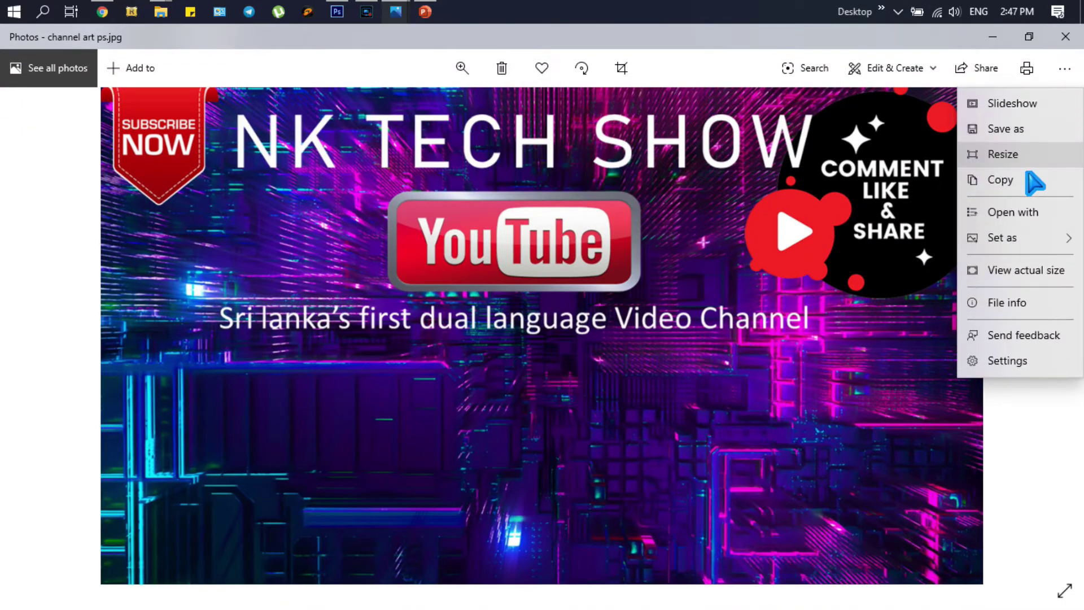
left_click(1034, 303)
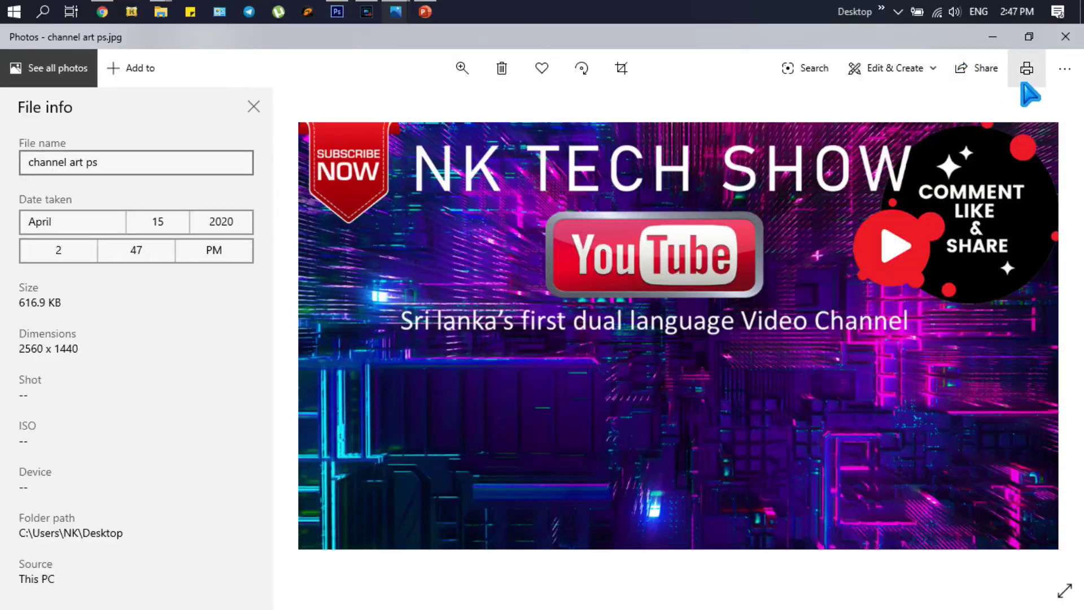
left_click(1065, 35)
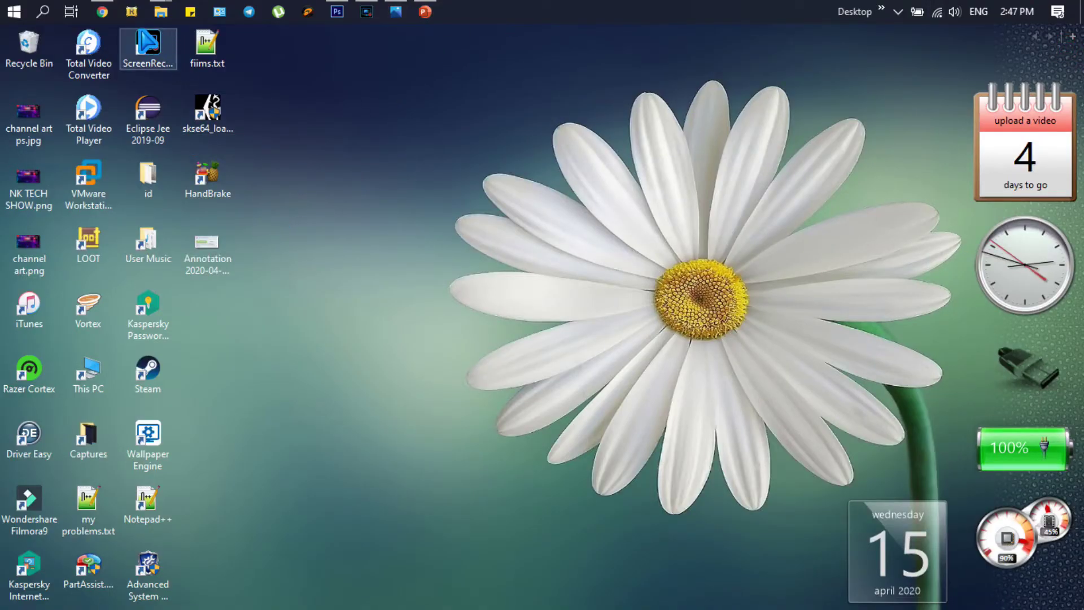
Switch to Chrome, upload channel art ps.jpg from the Desktop as the YouTube channel art, and apply it.
left_click(111, 12)
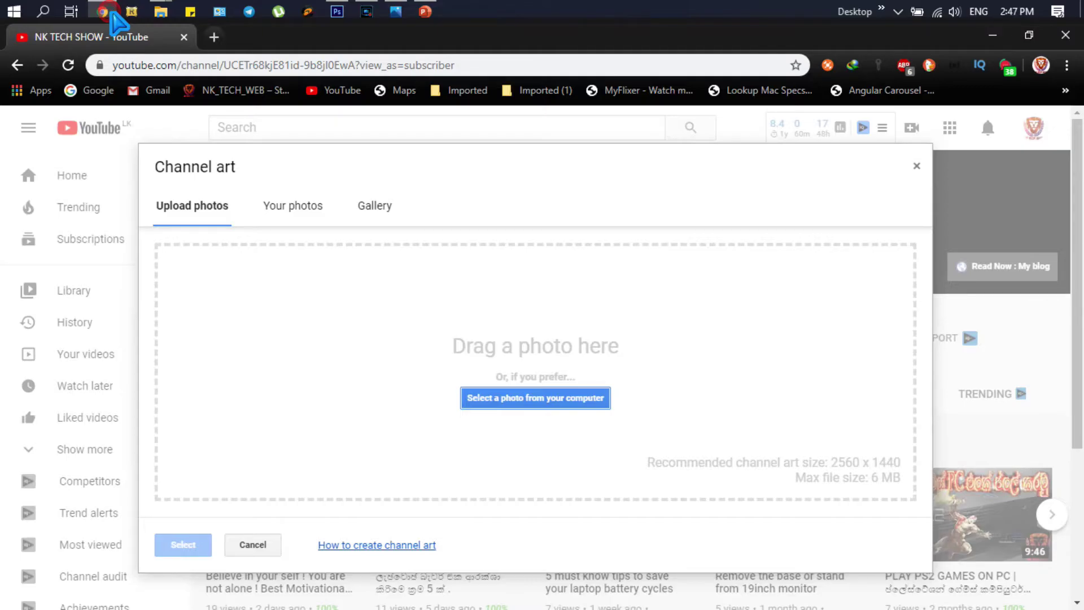
left_click(560, 395)
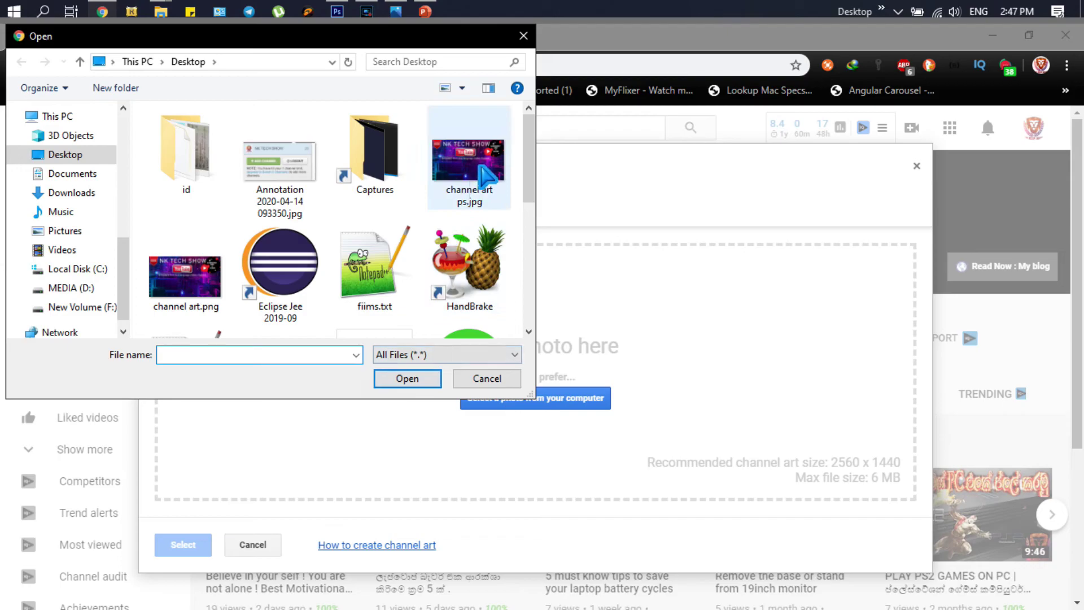
left_click(475, 176)
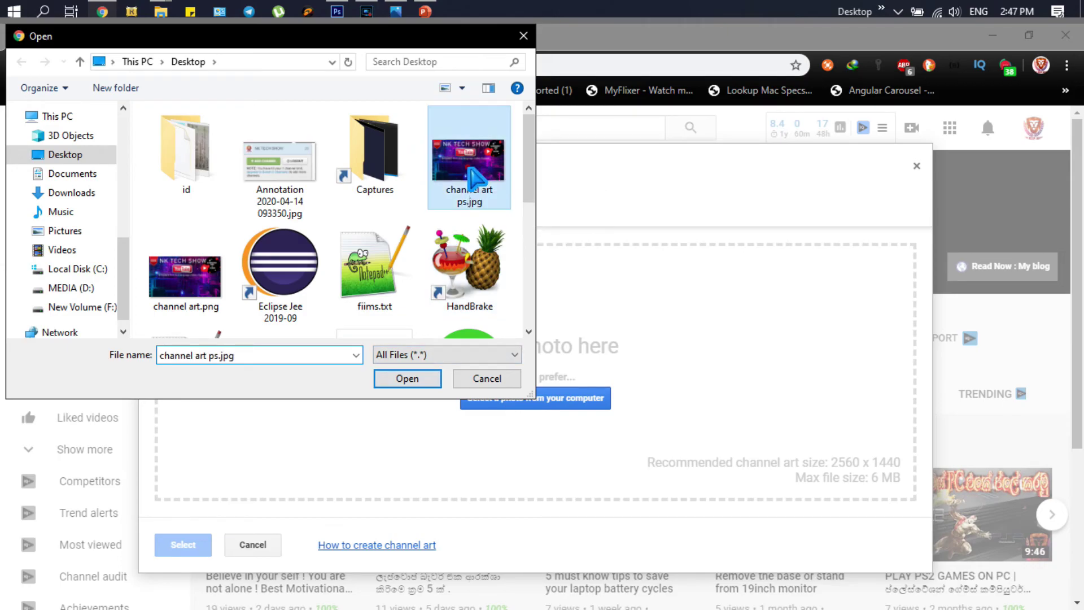
left_click(402, 378)
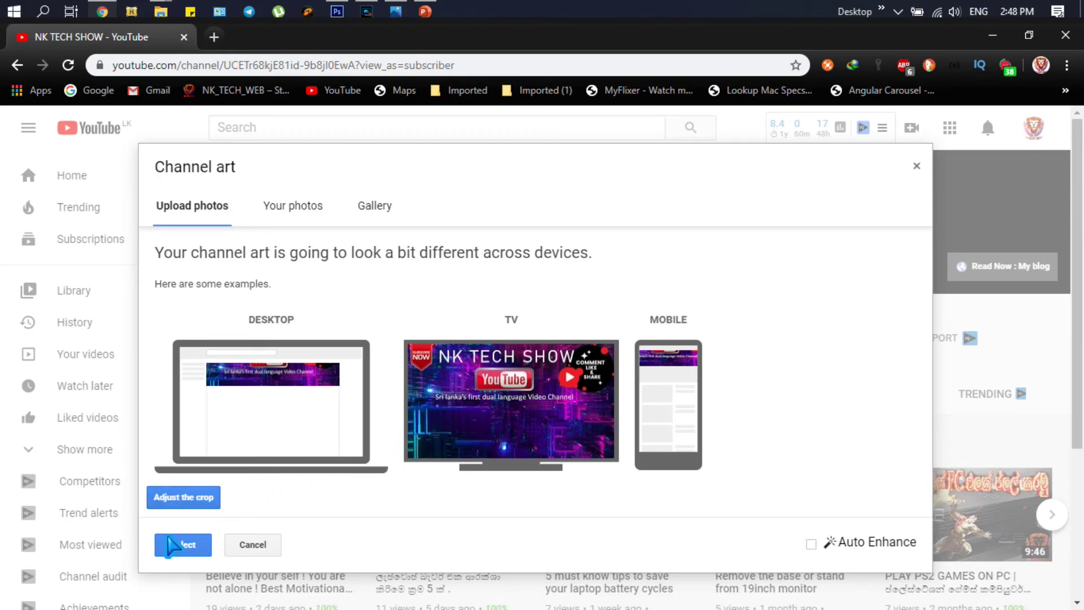
left_click(183, 544)
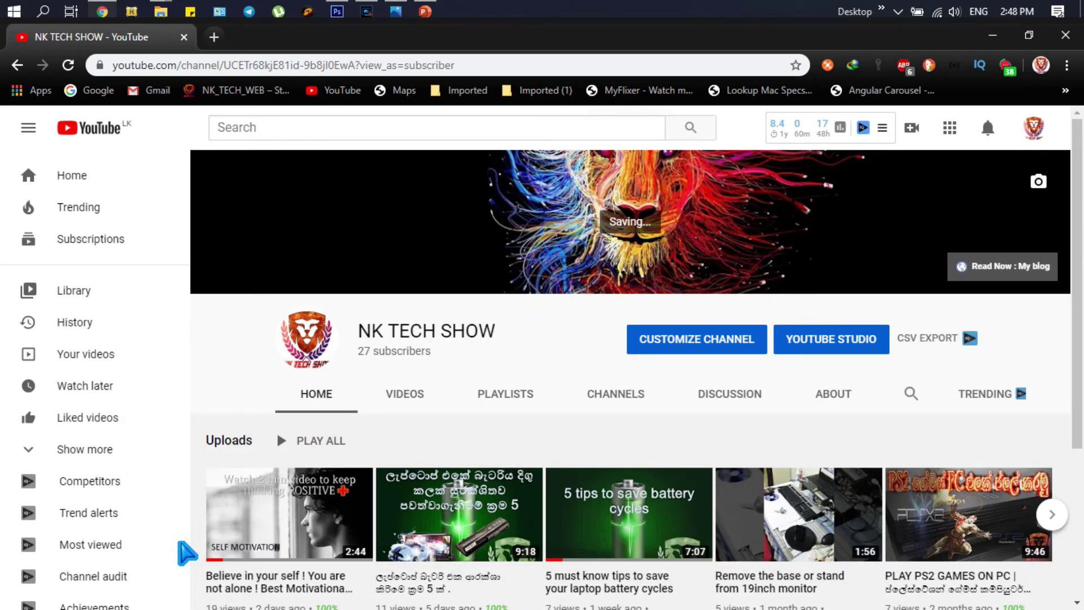